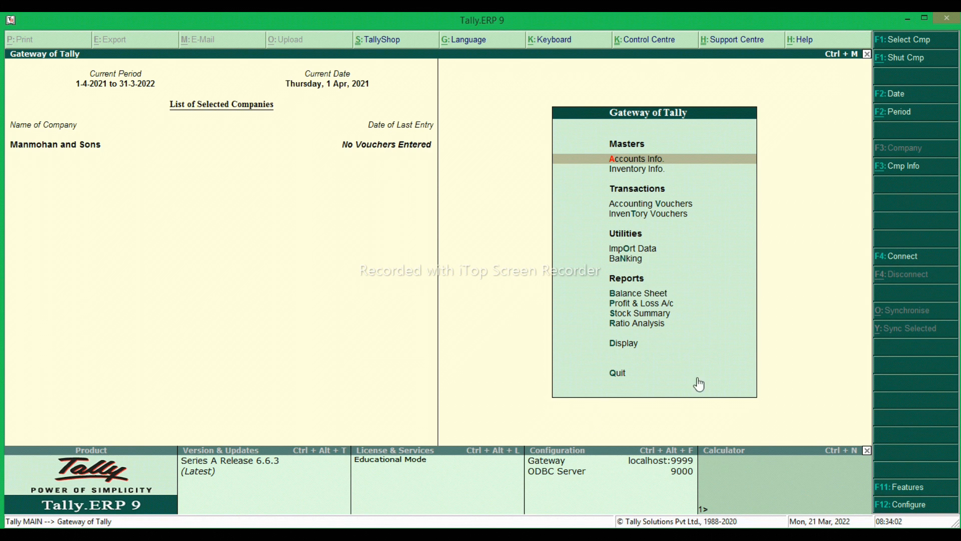
# Step: Activate interest calculation with advanced parameters in the company's accounting features
pyautogui.click(893, 490)
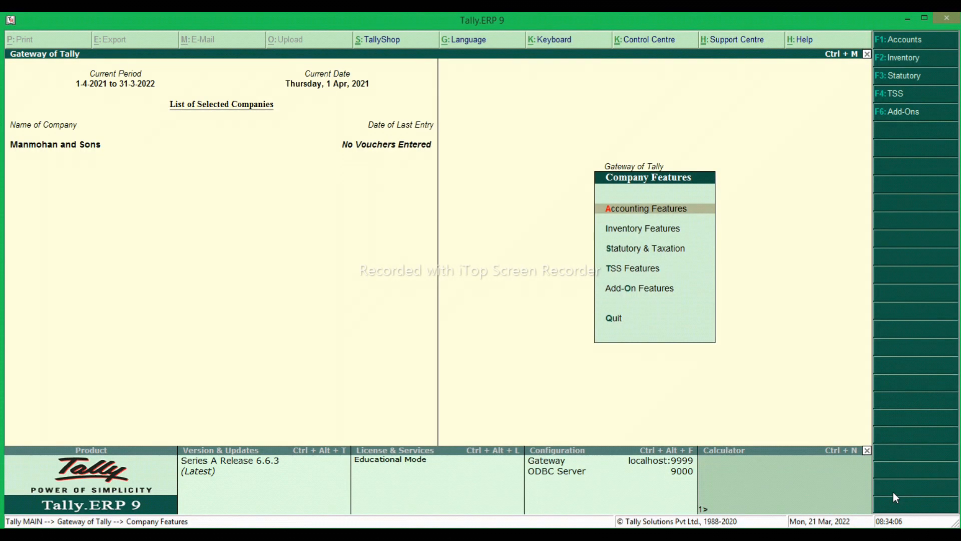
pyautogui.press('Return')
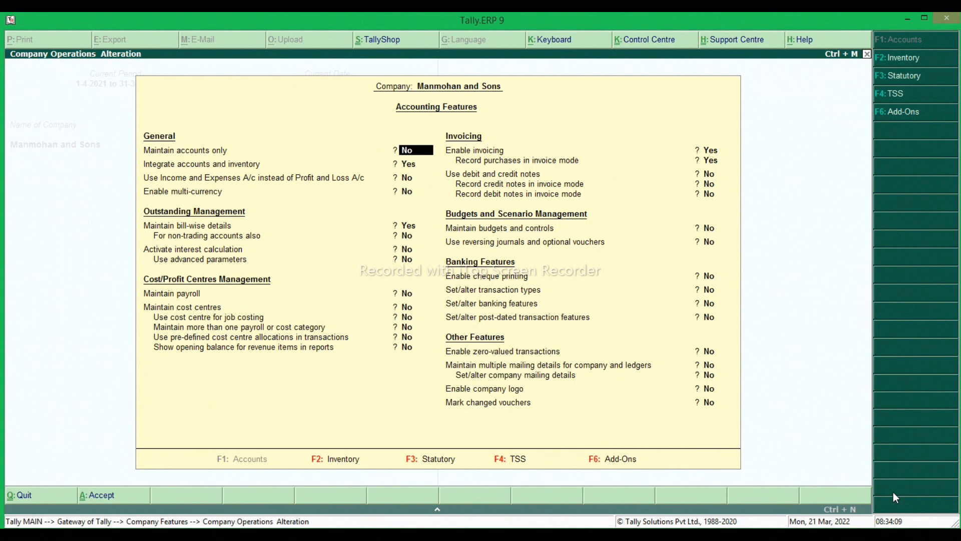
pyautogui.press('Down')
pyautogui.press('Down')
pyautogui.press('Down')
pyautogui.press('Down')
pyautogui.press('Down')
pyautogui.press('Down')
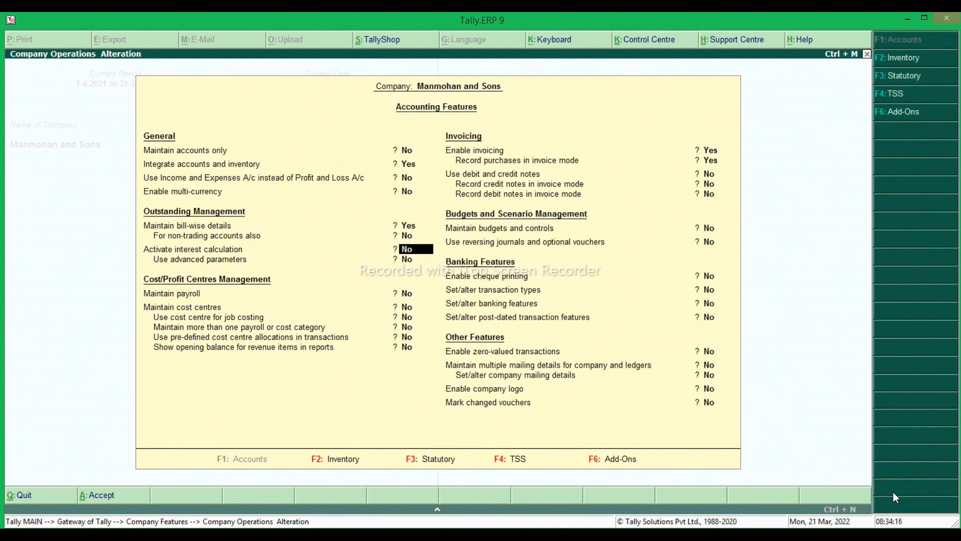
pyautogui.press('y')
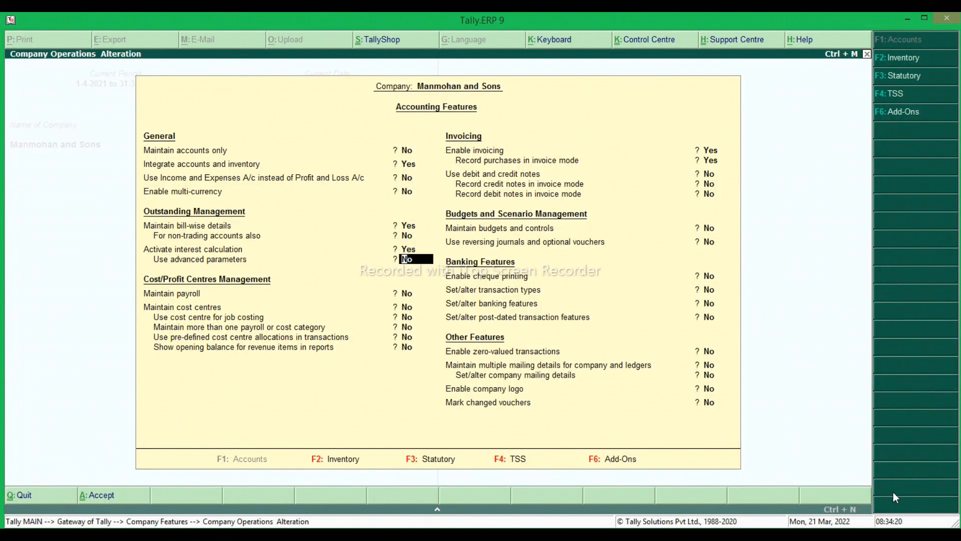
pyautogui.press('y')
# Step: Keep the remaining accounting features at their existing settings, save them and return to the Gateway of Tally
pyautogui.press('Return')
pyautogui.press('Return')
pyautogui.press('Return')
pyautogui.press('Return')
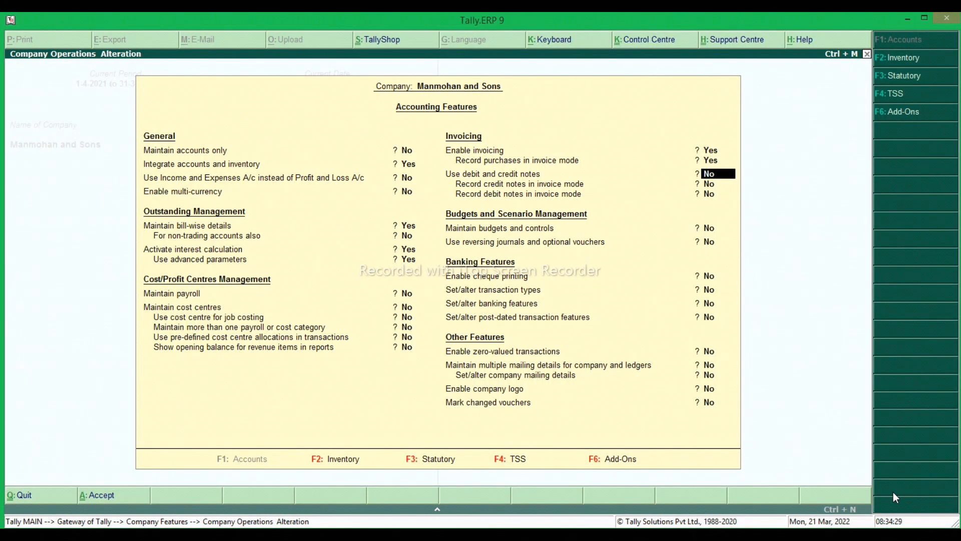
pyautogui.press('Return')
pyautogui.press('Return')
pyautogui.press('Return')
pyautogui.press('Return')
pyautogui.press('Return')
pyautogui.press('Return')
pyautogui.press('Return')
pyautogui.press('Return')
pyautogui.press('Return')
pyautogui.press('Return')
pyautogui.press('Return')
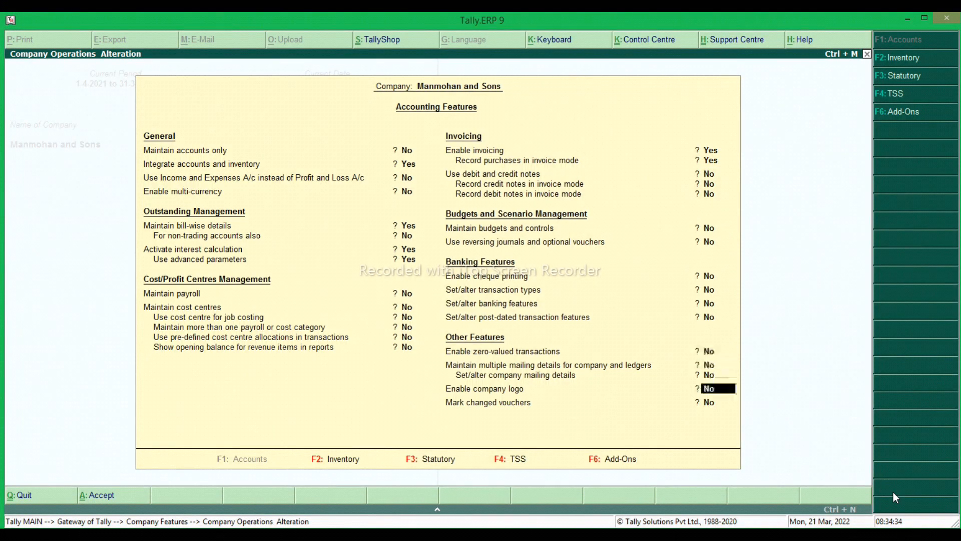
pyautogui.press('Return')
pyautogui.press('Escape')
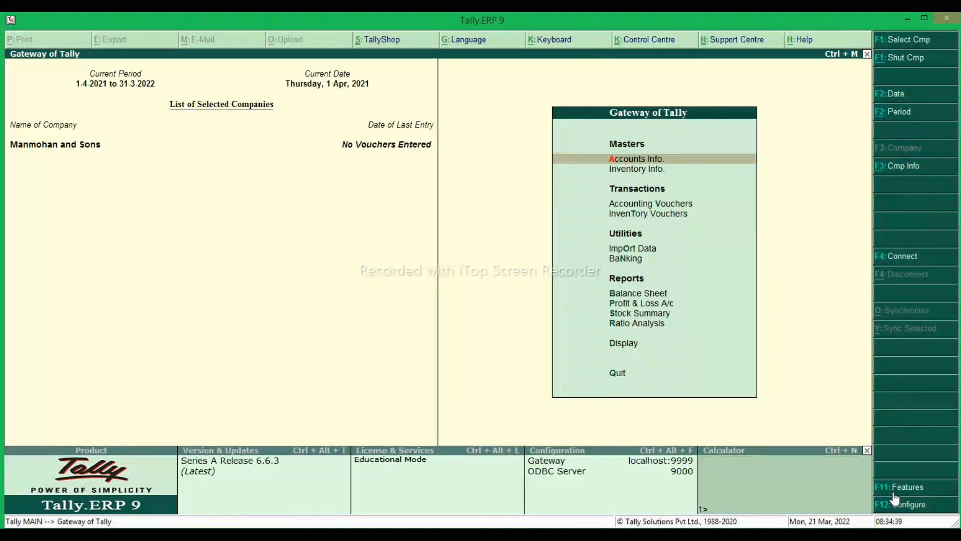
# Step: Start a new single ledger with the supplier's name and place it under Sundry Creditors
pyautogui.press('Return')
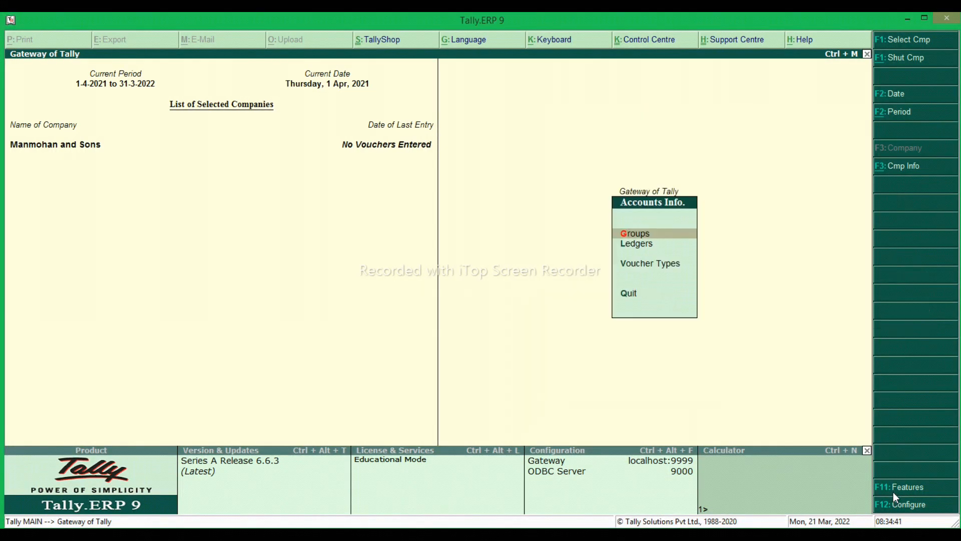
pyautogui.press('Down')
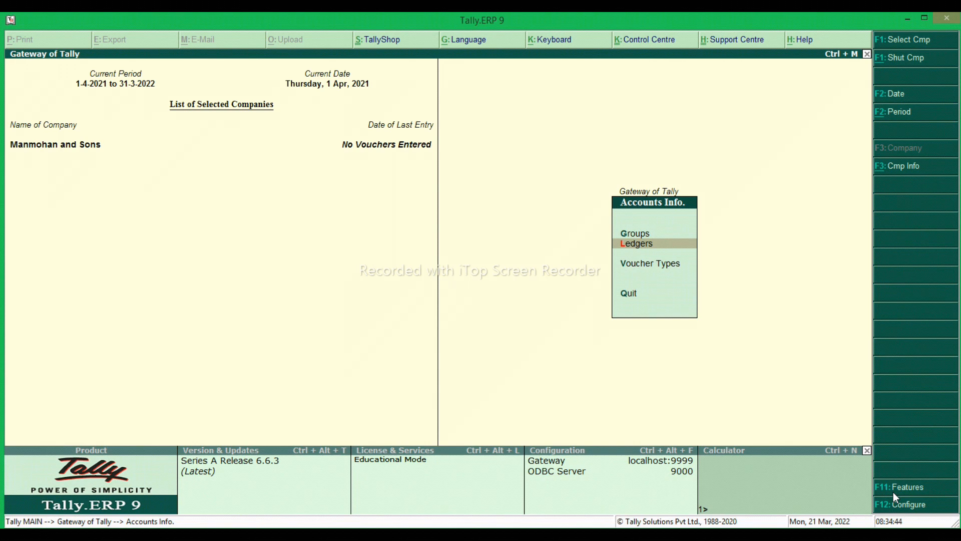
pyautogui.press('Return')
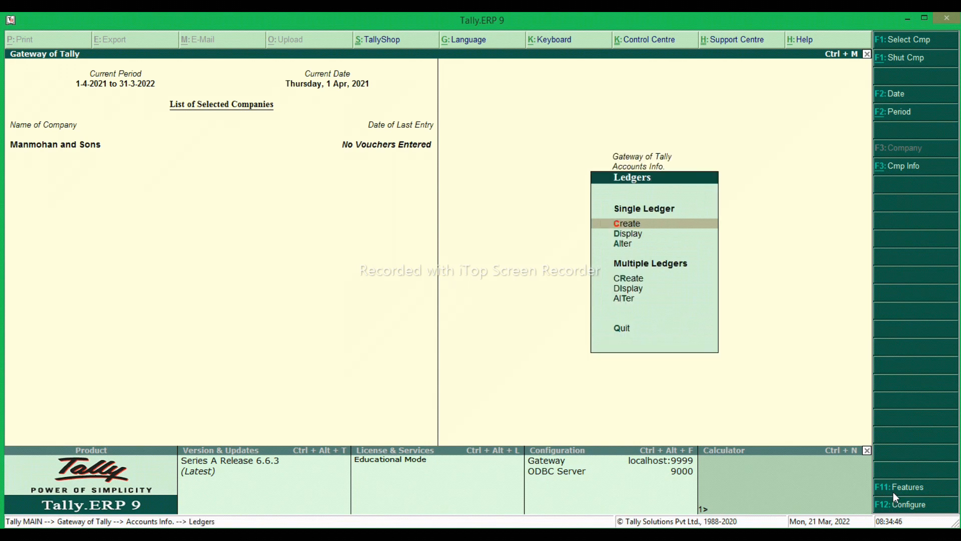
pyautogui.press('Return')
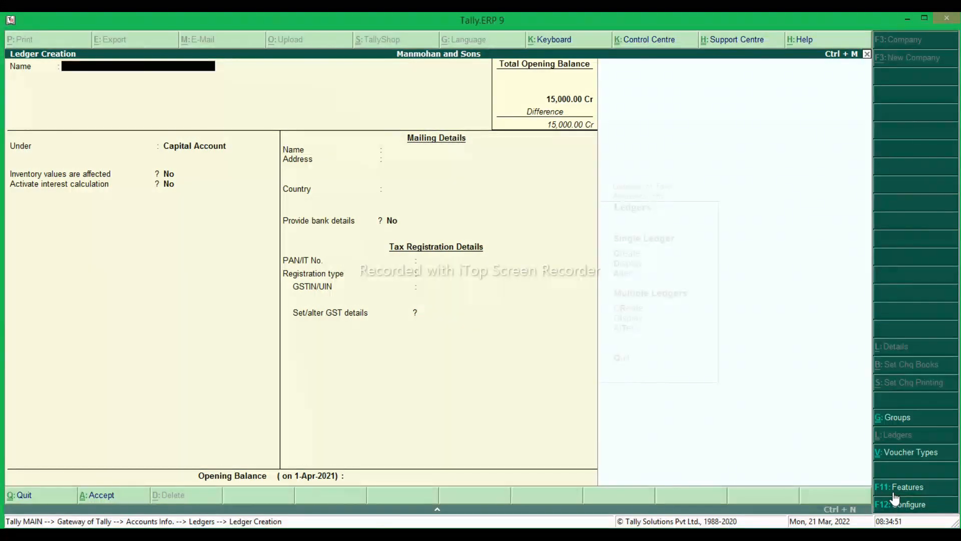
pyautogui.write('M/s Sanjay Singh')
pyautogui.press('Return')
pyautogui.write('Sund')
pyautogui.press('Return')
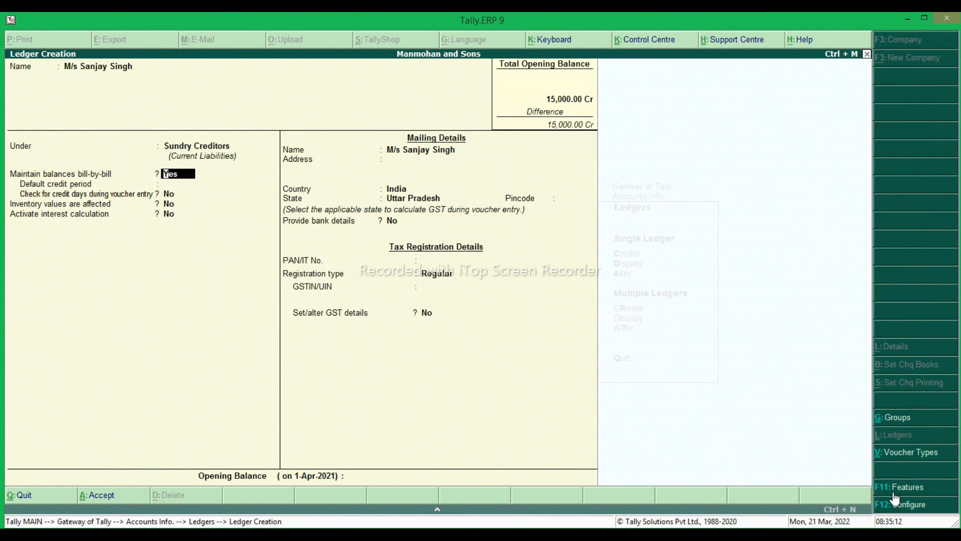
# Step: Maintain the ledger's balances bill-by-bill with a blank default credit period, and activate interest calculation for it
pyautogui.press('Return')
pyautogui.press('Return')
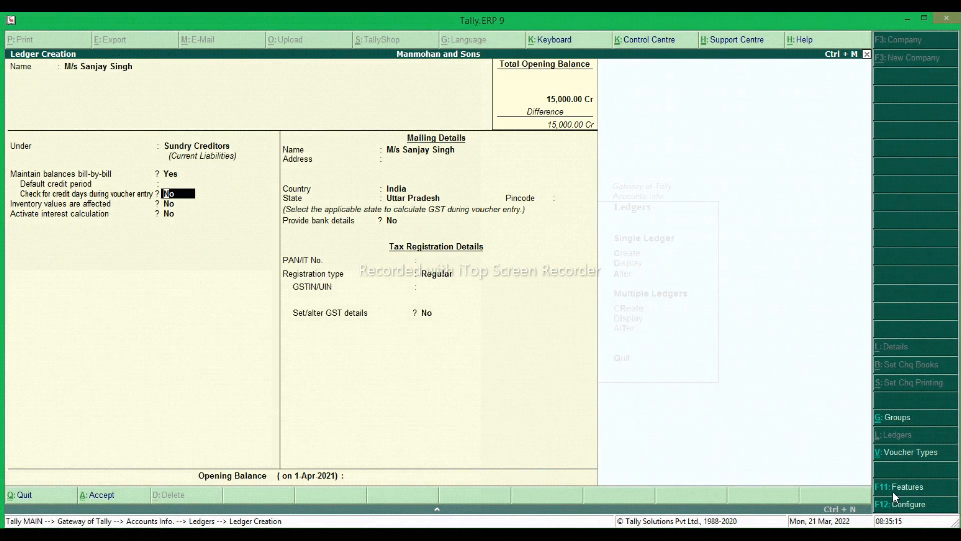
pyautogui.press('BackSpace')
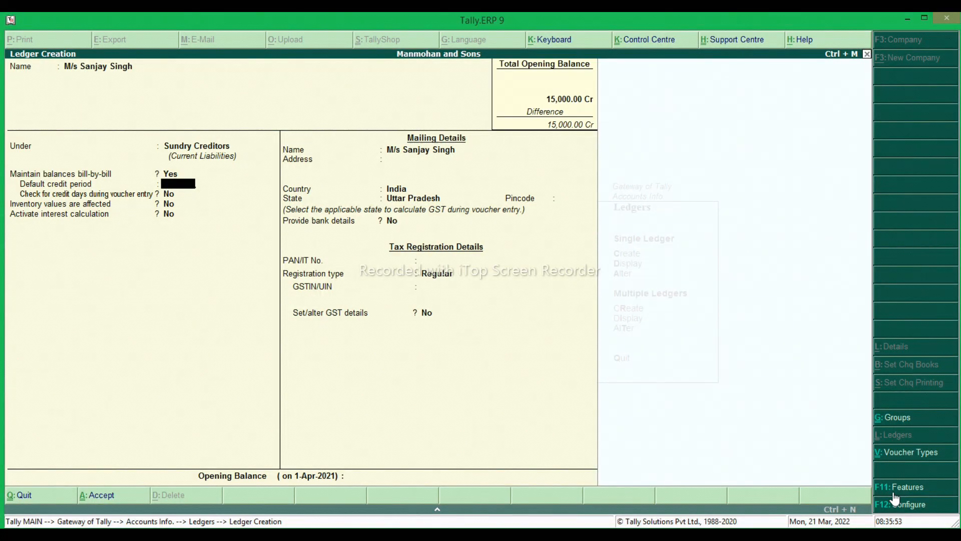
pyautogui.press('Return')
pyautogui.press('Return')
pyautogui.press('Return')
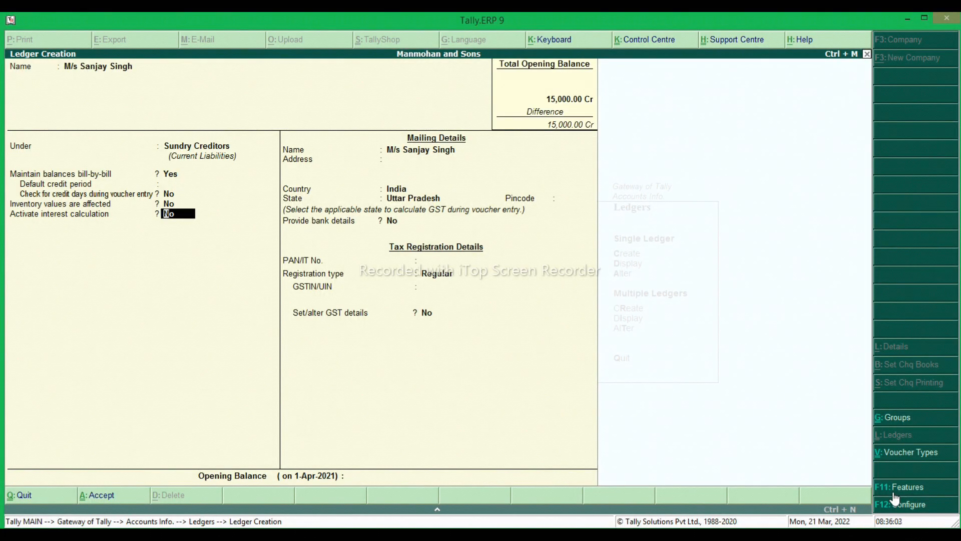
pyautogui.press('y')
pyautogui.press('Return')
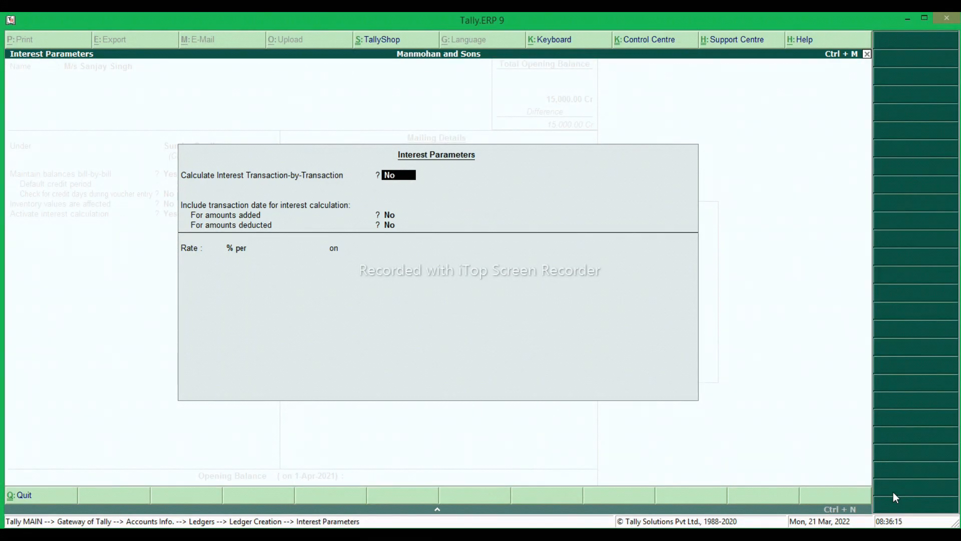
# Step: Enable transaction-by-transaction interest, both parameter overrides, and inclusion of the transaction date for amounts added and deducted
pyautogui.write('y')
pyautogui.press('Return')
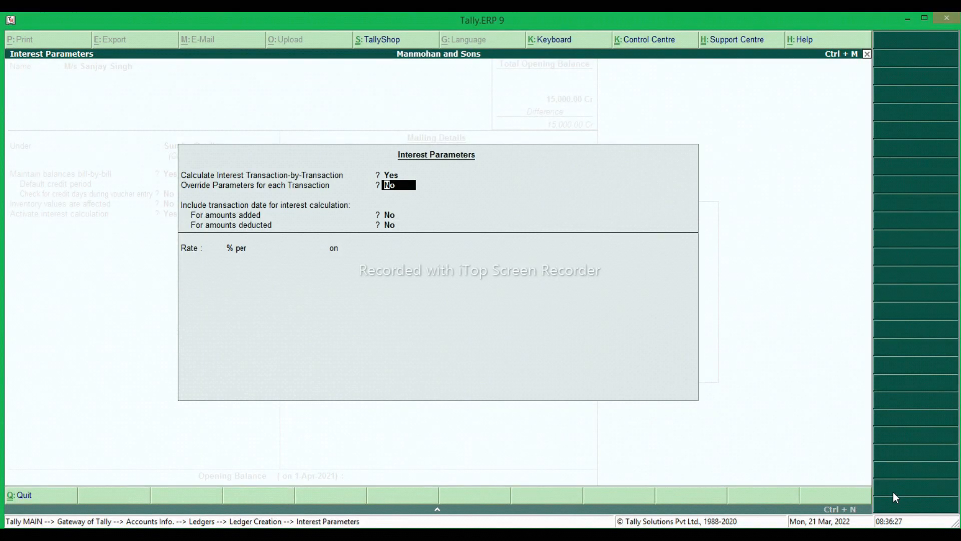
pyautogui.press('y')
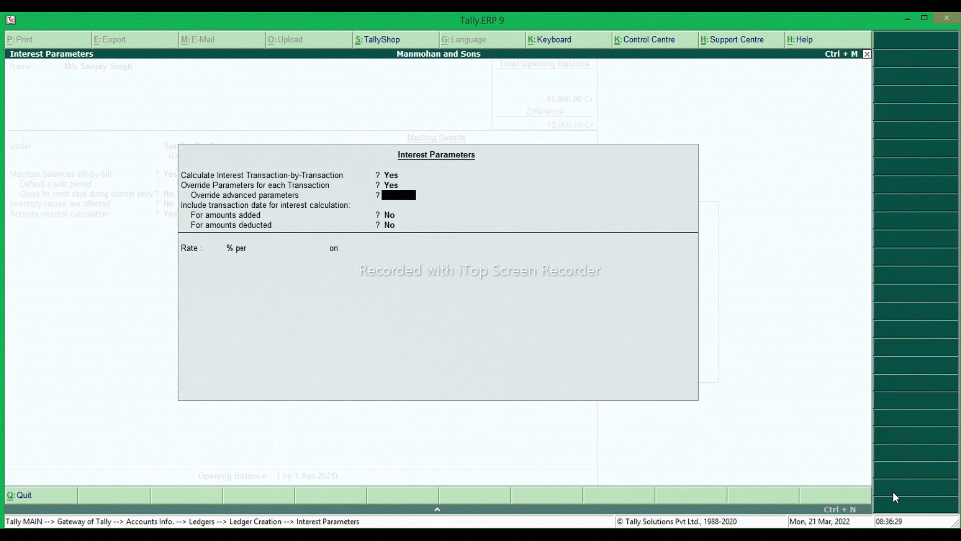
pyautogui.press('y')
pyautogui.press('y')
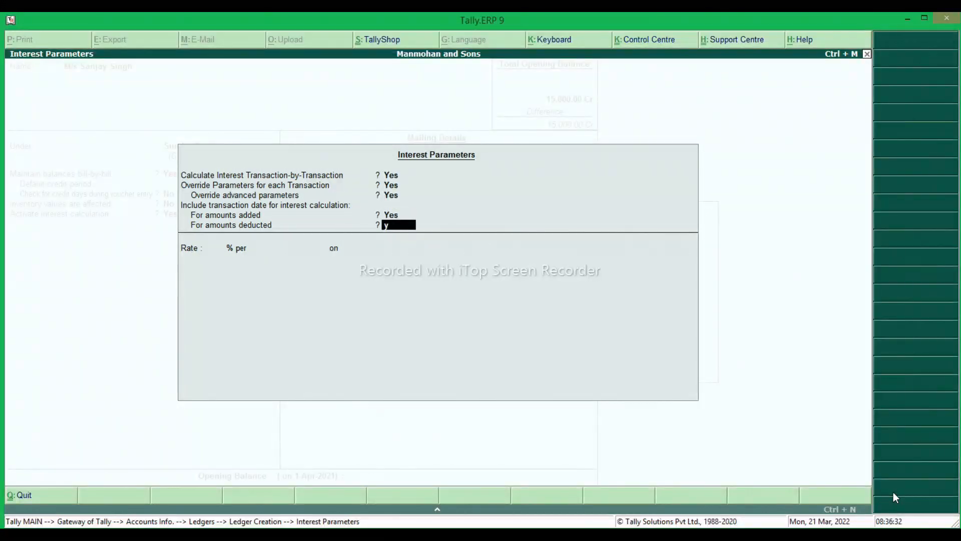
pyautogui.press('y')
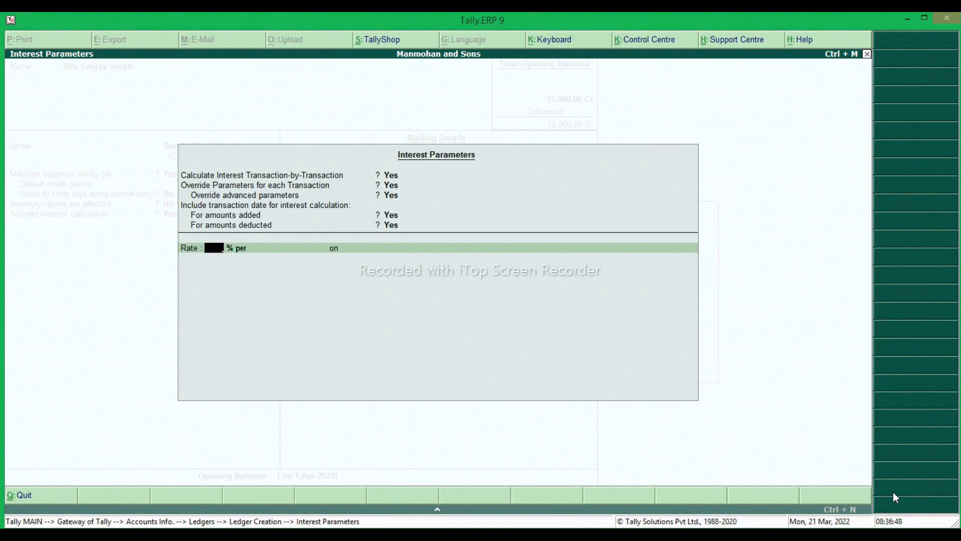
# Step: Set the interest rate to 2 % per 30-Day Month on All Balances
pyautogui.write('2')
pyautogui.press('Return')
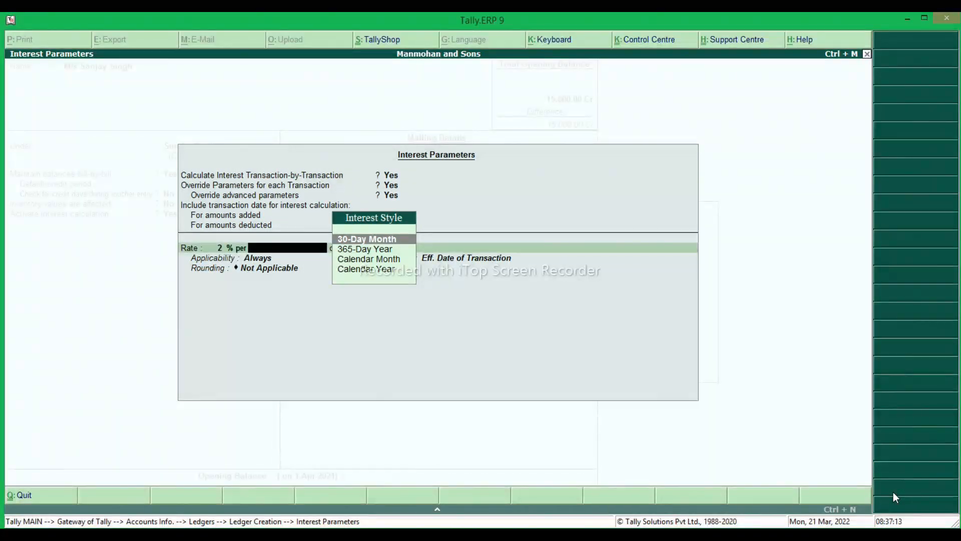
pyautogui.press('Return')
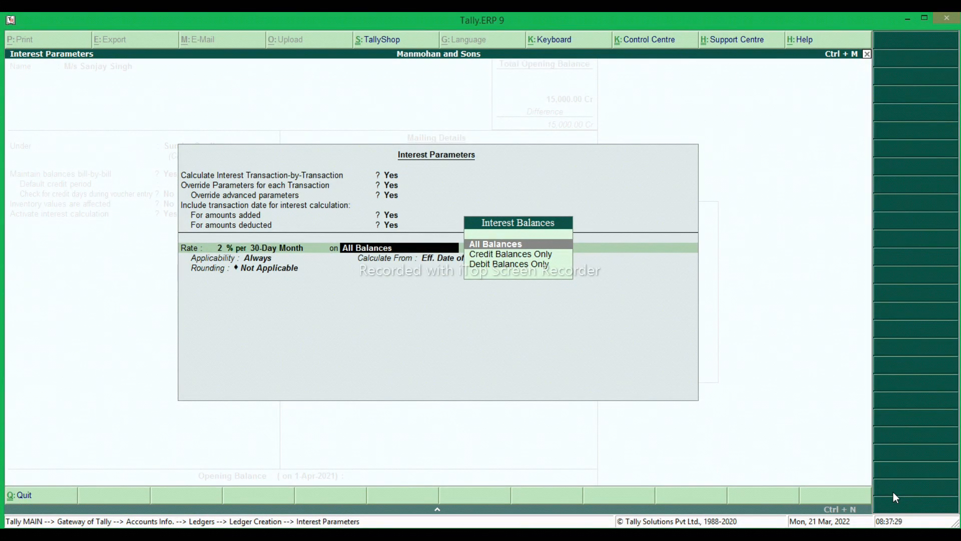
pyautogui.press('Return')
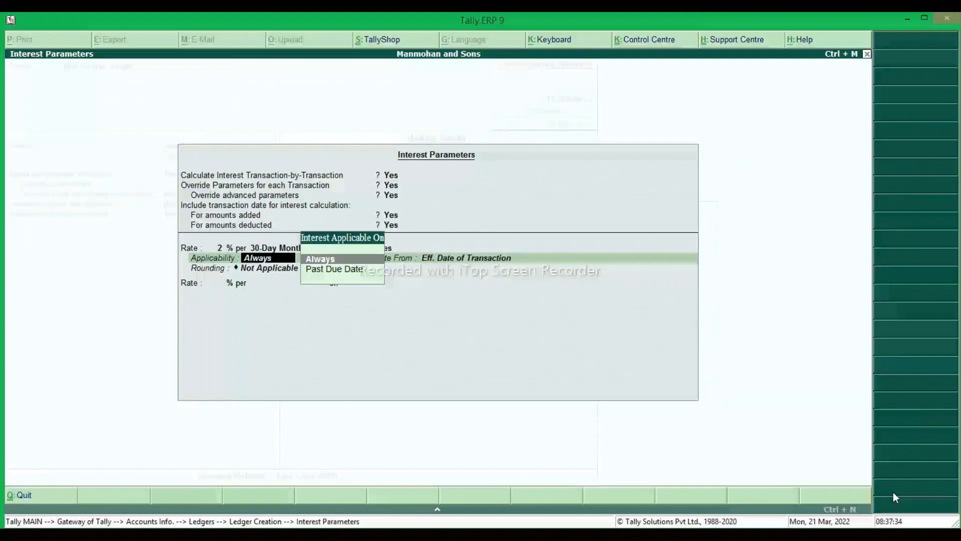
# Step: Apply interest Past Due Date by 0 days, calculated from Due Date of Invoice/Ref, with rounding Not Applicable
pyautogui.press('Down')
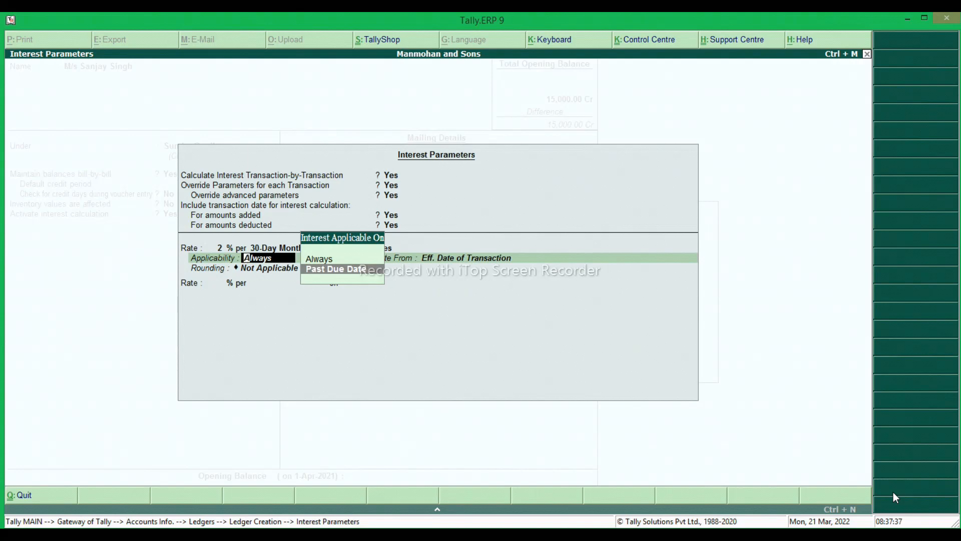
pyautogui.press('Return')
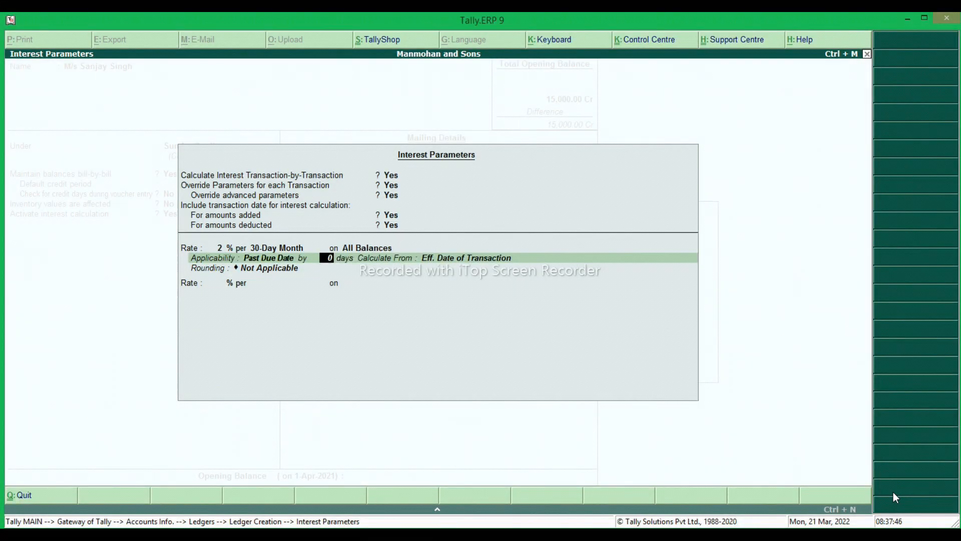
pyautogui.press('Return')
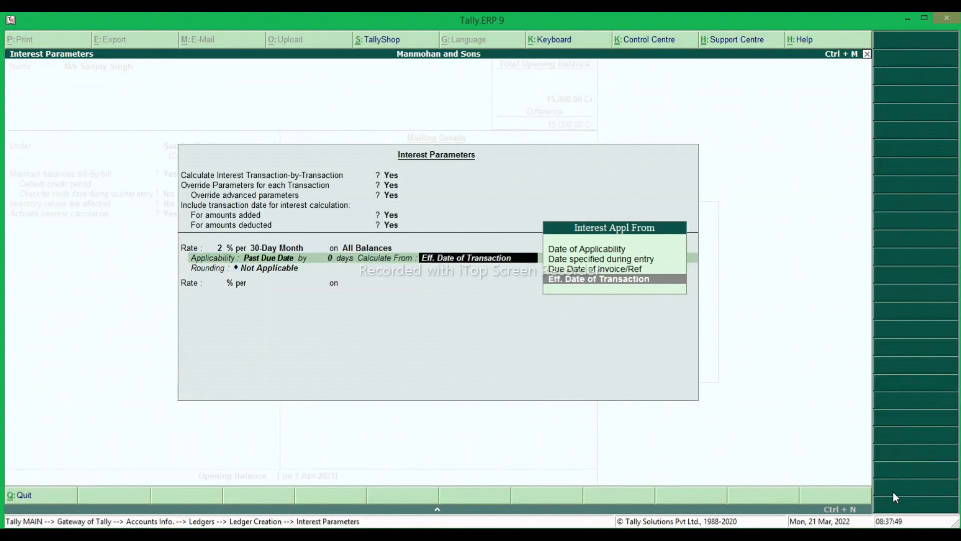
pyautogui.press('Up')
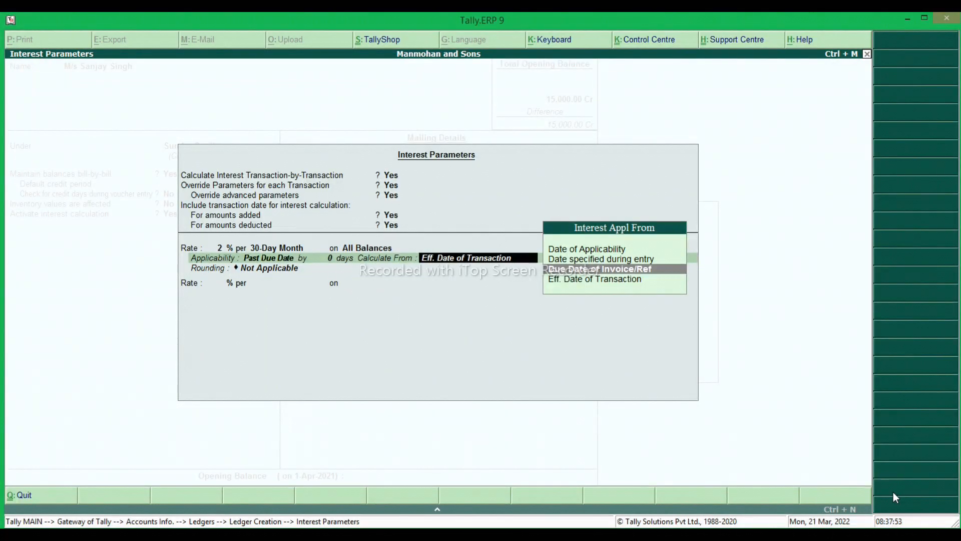
pyautogui.press('Return')
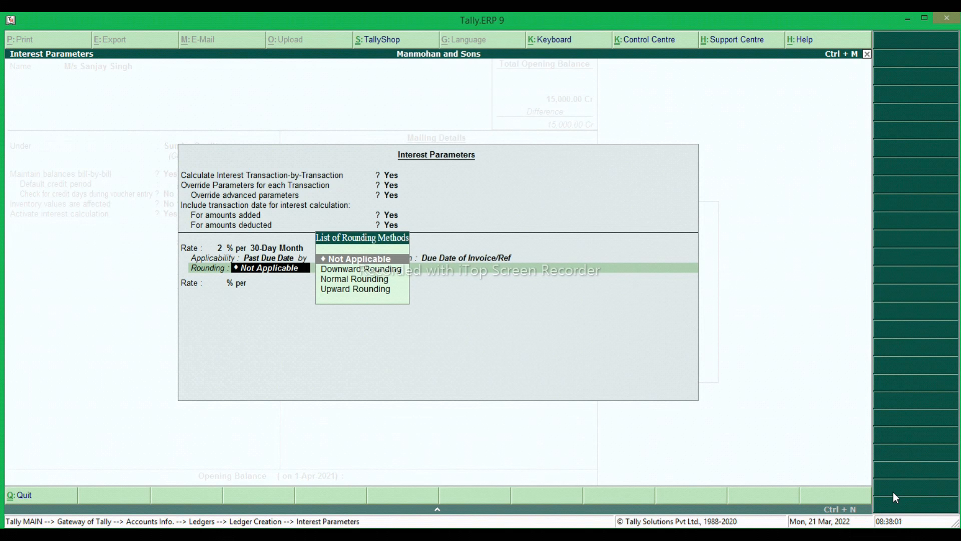
pyautogui.press('Return')
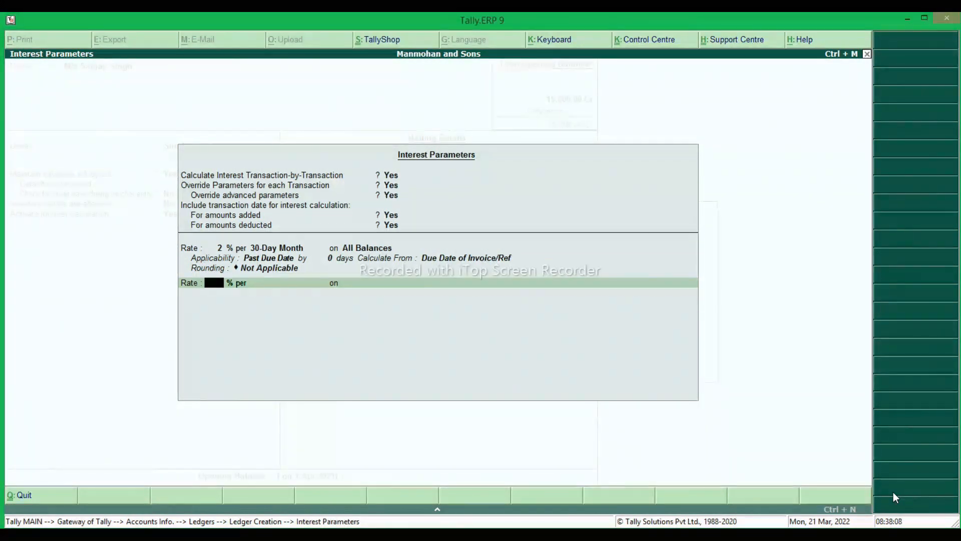
pyautogui.press('Return')
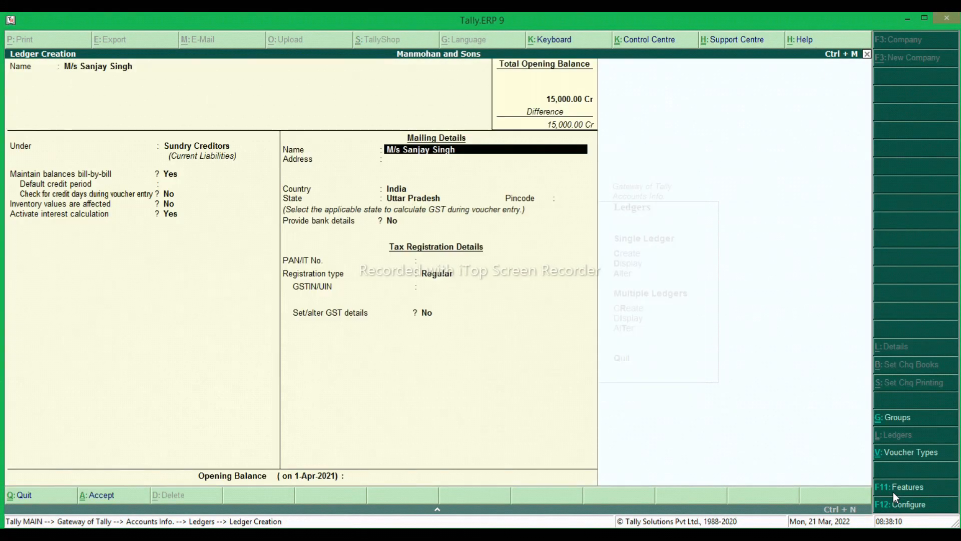
# Step: Enter the supplier's mailing address, keeping the default country and state and providing no bank details
pyautogui.press('Return')
pyautogui.press('Return')
pyautogui.press('BackSpace')
pyautogui.write('Mau')
pyautogui.press('Return')
pyautogui.press('Return')
pyautogui.press('Return')
pyautogui.press('Return')
pyautogui.press('Return')
pyautogui.press('Return')
pyautogui.press('Return')
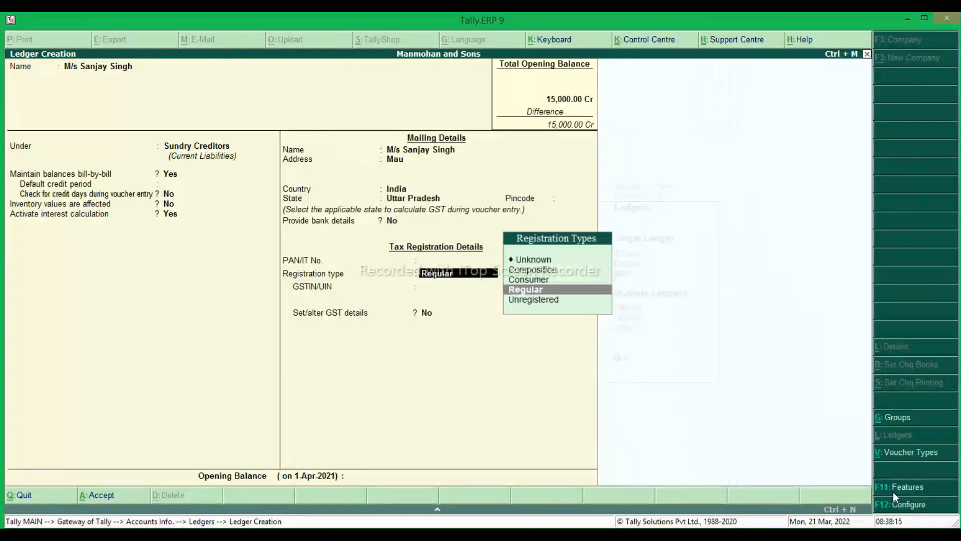
# Step: Set the supplier's registration type to Regular and enter its GSTIN, leaving GST details unaltered
pyautogui.press('Return')
pyautogui.write('09')
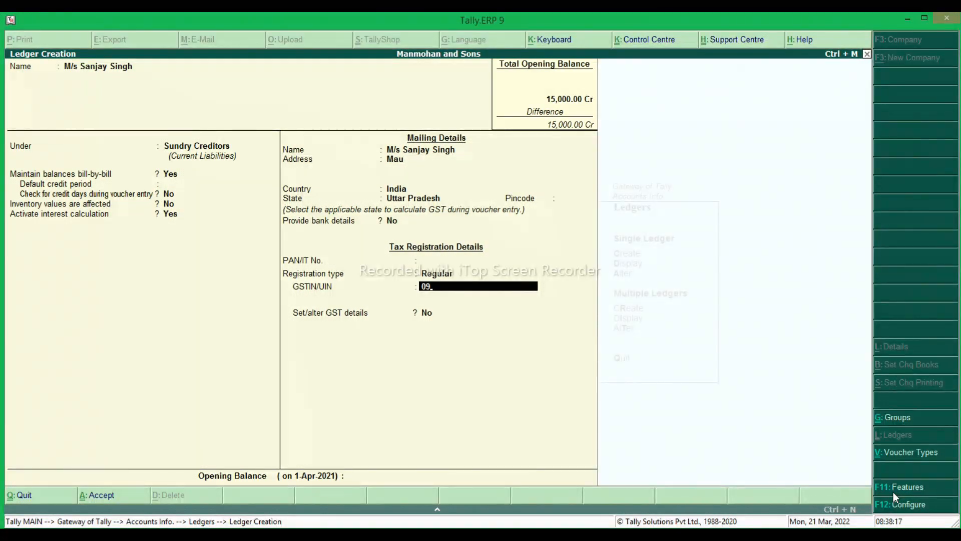
pyautogui.write('BSDNSADJKQWEN')
pyautogui.press('Return')
pyautogui.press('Return')
pyautogui.press('Return')
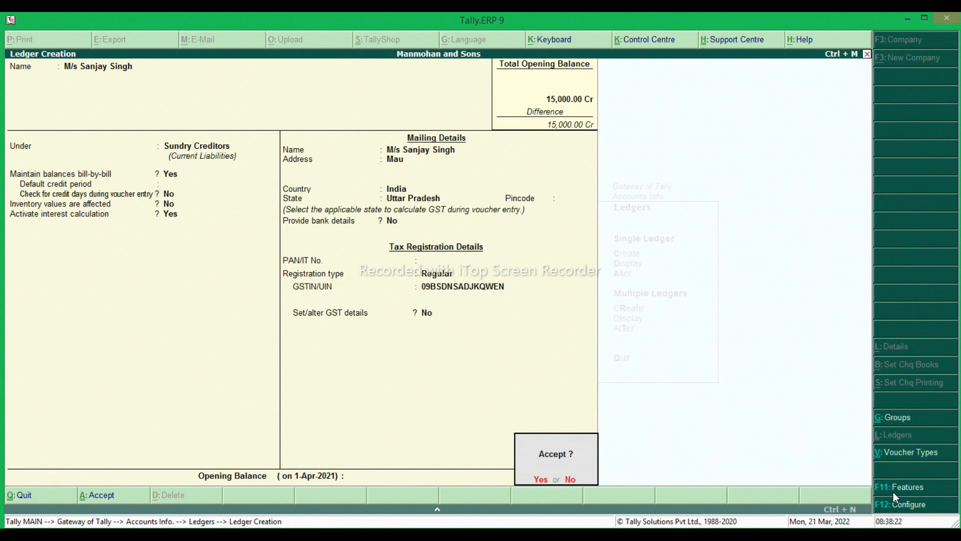
# Step: Save the supplier ledger and leave ledger creation, returning to the Gateway of Tally
pyautogui.press('Return')
pyautogui.press('Escape')
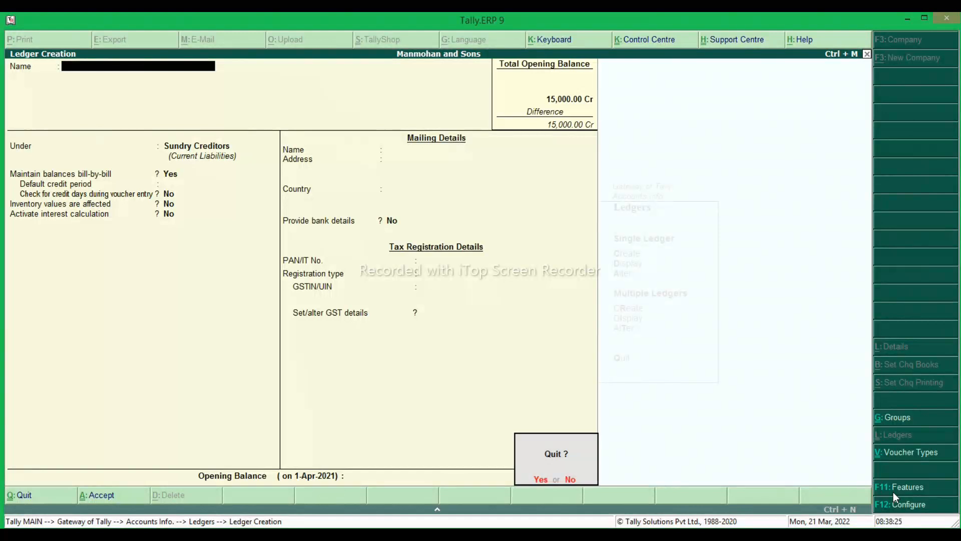
pyautogui.press('Return')
pyautogui.press('Escape')
pyautogui.press('Escape')
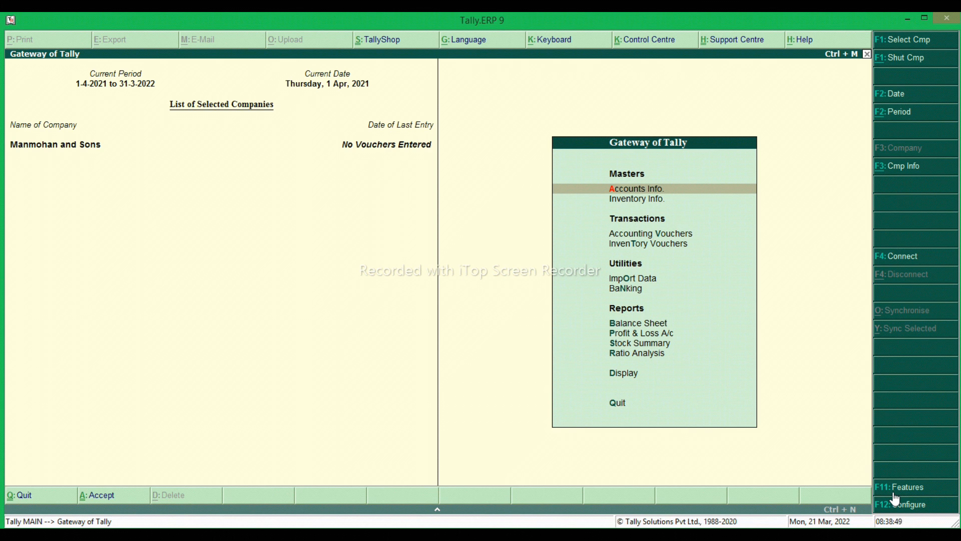
# Step: Start a Purchase voucher with supplier invoice number 25, keeping the invoice date 1-Apr-2021
pyautogui.press('Down')
pyautogui.press('Down')
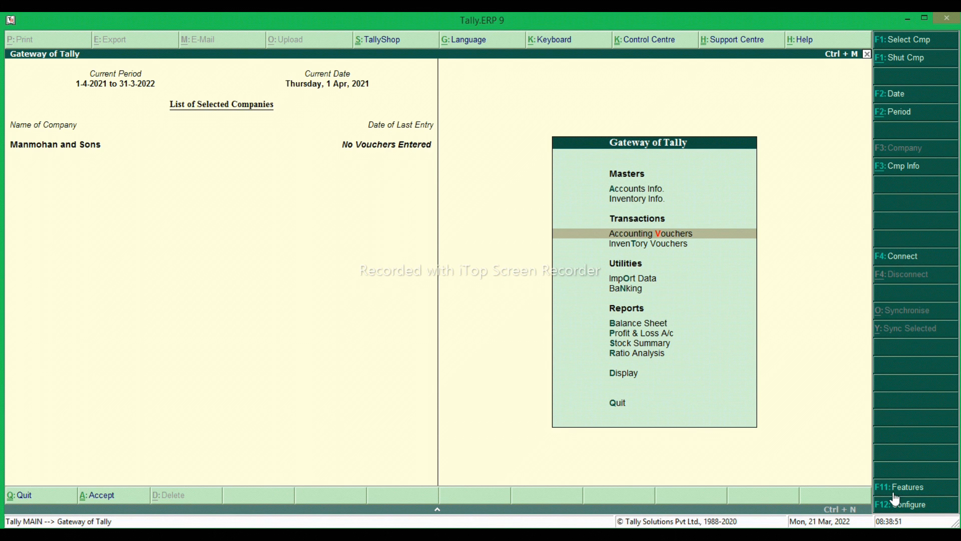
pyautogui.press('Return')
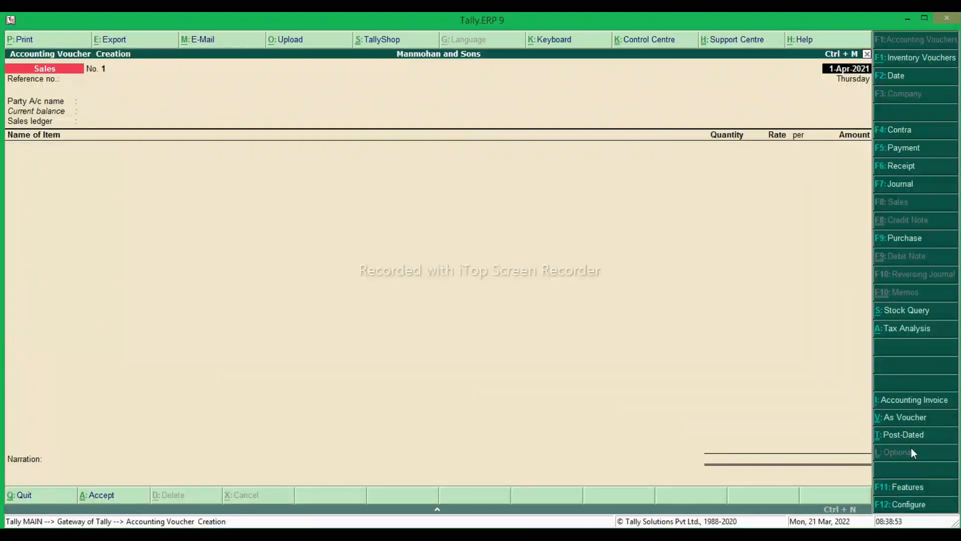
pyautogui.click(905, 240)
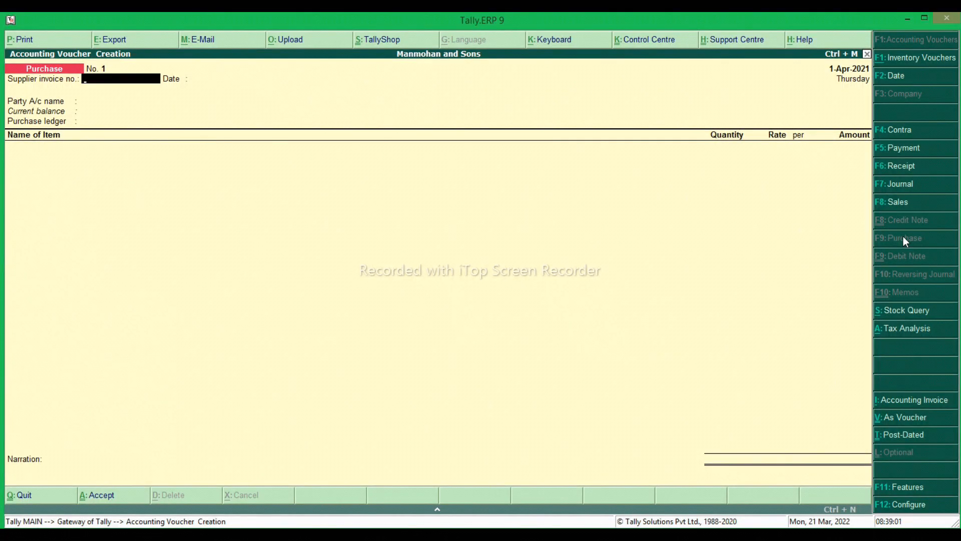
pyautogui.write('25')
pyautogui.press('Return')
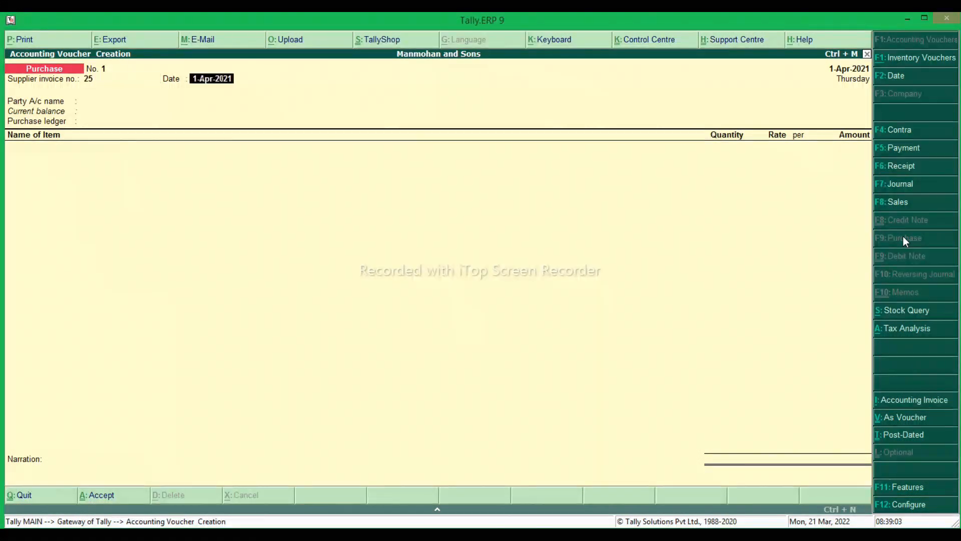
pyautogui.press('Return')
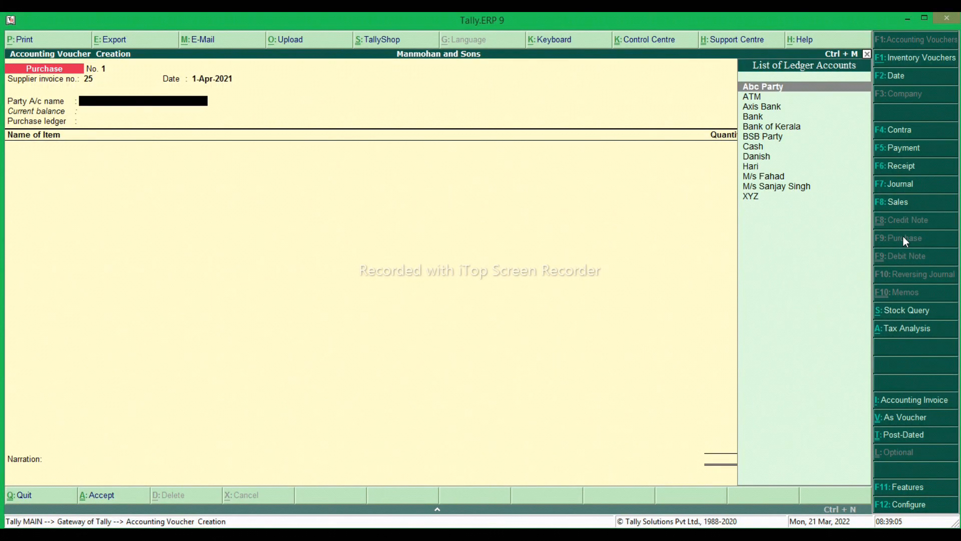
# Step: Choose the new supplier ledger as the party account, keep its default party details, and set the purchase ledger to Purchase A/c @5%
pyautogui.press('Down')
pyautogui.press('Down')
pyautogui.press('Down')
pyautogui.press('Down')
pyautogui.press('Down')
pyautogui.press('Down')
pyautogui.press('Down')
pyautogui.press('Down')
pyautogui.press('Down')
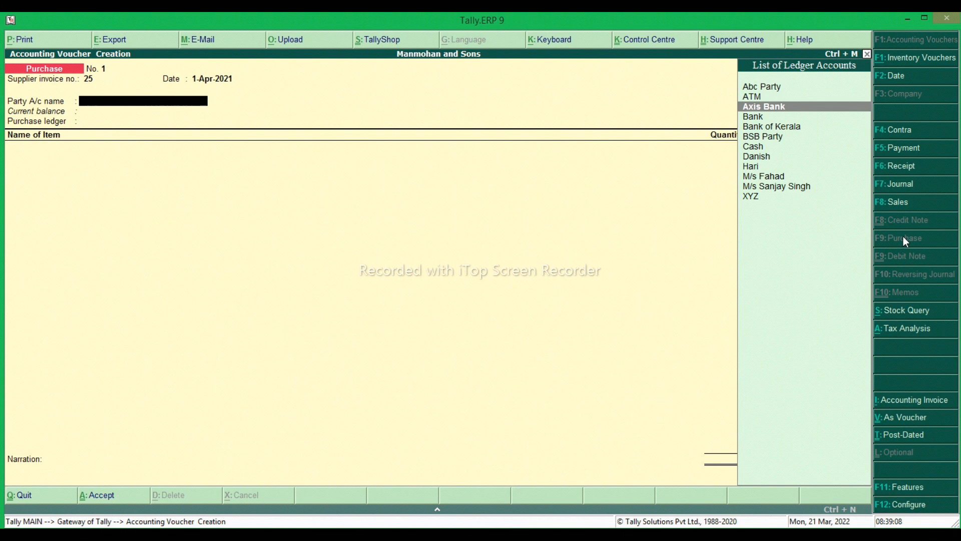
pyautogui.press('Down')
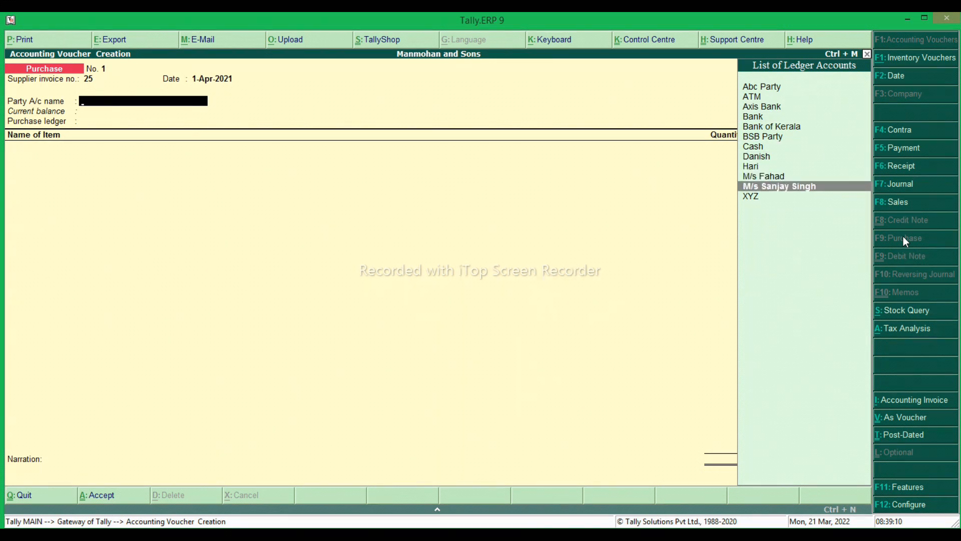
pyautogui.press('Return')
pyautogui.press('Return')
pyautogui.press('Return')
pyautogui.press('Return')
pyautogui.press('Return')
pyautogui.press('Return')
pyautogui.press('Return')
pyautogui.press('Return')
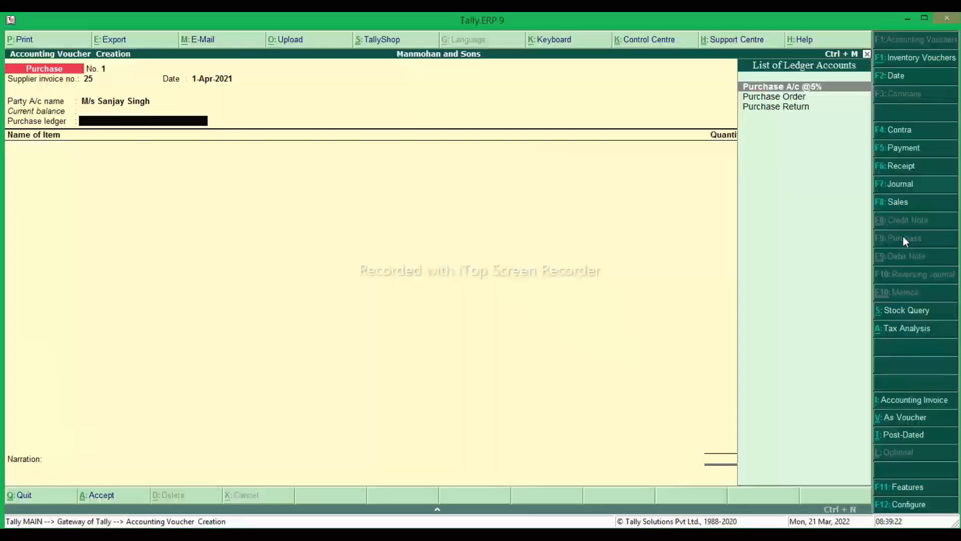
pyautogui.press('Return')
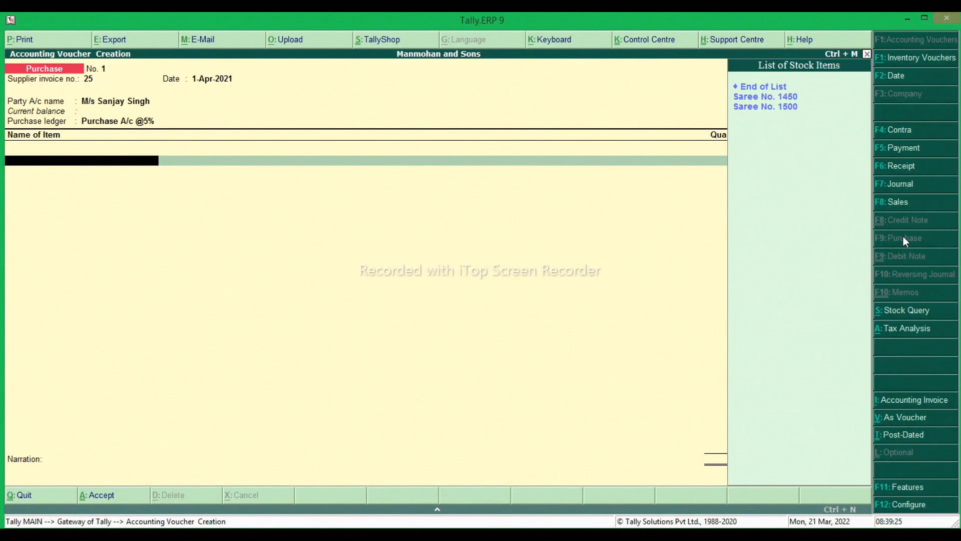
# Step: Add the stock item Saree No. 1450 with a quantity of 200 PCS at a rate of 350 per piece
pyautogui.press('Down')
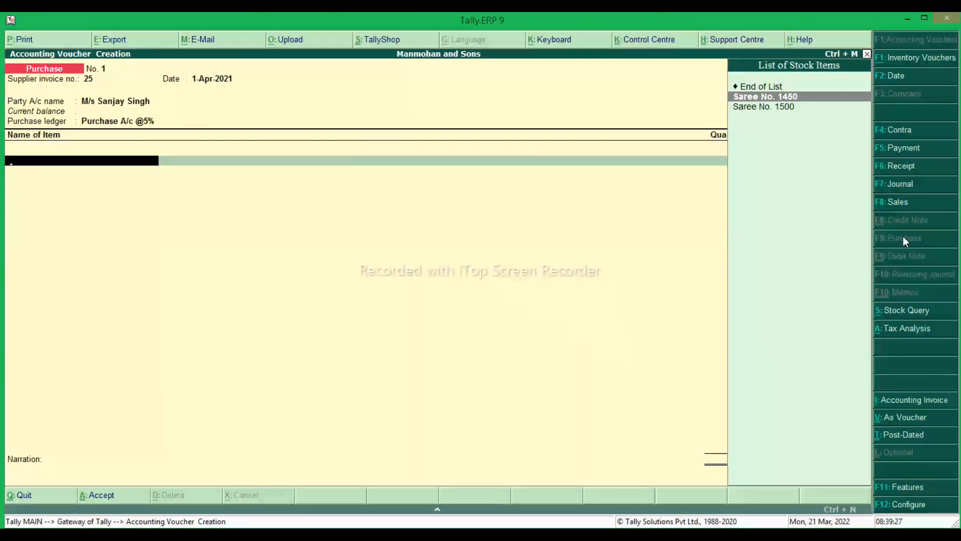
pyautogui.press('Return')
pyautogui.write('200')
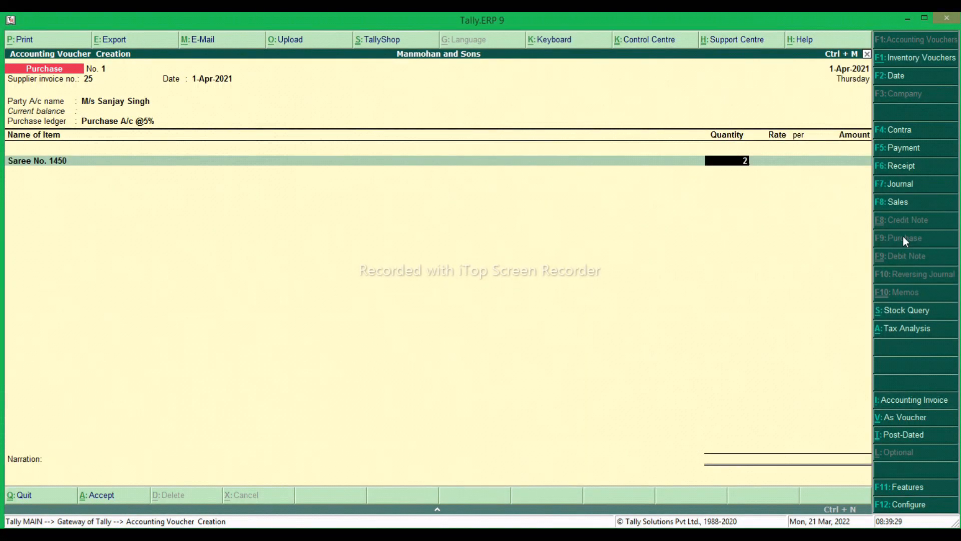
pyautogui.press('Return')
pyautogui.write('350')
pyautogui.press('Return')
pyautogui.press('Return')
pyautogui.press('Return')
pyautogui.press('Return')
# Step: Add the CGST and SGST tax ledgers below the saree item with their calculated amounts
pyautogui.press('Down')
pyautogui.press('Return')
pyautogui.press('Return')
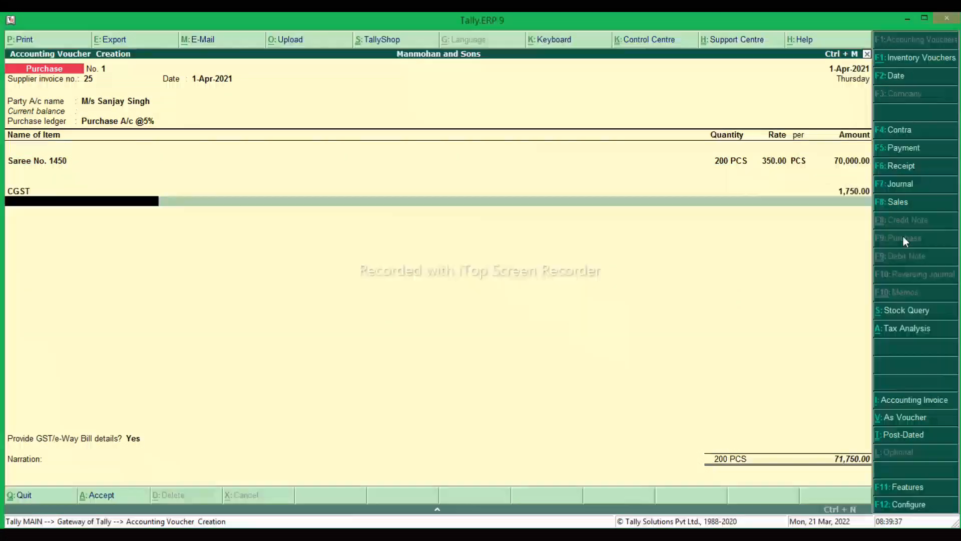
pyautogui.press('Down')
pyautogui.press('Down')
pyautogui.press('Down')
pyautogui.press('Down')
pyautogui.press('Down')
pyautogui.press('Down')
pyautogui.press('Down')
pyautogui.press('Down')
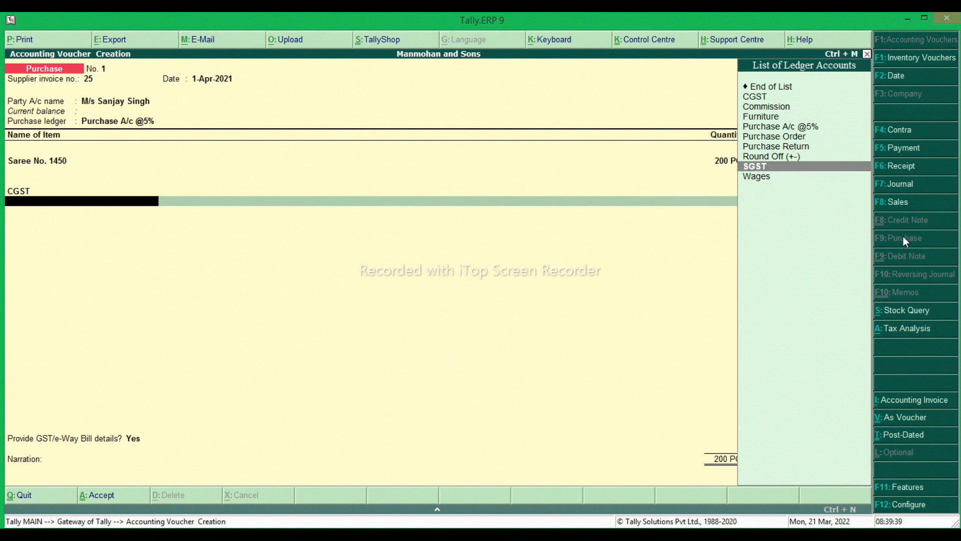
pyautogui.press('Return')
pyautogui.press('Return')
# Step: Finish the entry lines and keep the default GST/e-Way Bill details: Supply, Tax Invoice, mode Road and transporter None
pyautogui.press('Return')
pyautogui.press('Return')
pyautogui.press('Return')
pyautogui.press('Return')
pyautogui.press('Return')
pyautogui.press('Return')
pyautogui.press('Return')
pyautogui.press('Return')
pyautogui.press('Return')
pyautogui.press('Return')
pyautogui.press('Return')
pyautogui.press('Return')
pyautogui.press('Return')
pyautogui.press('Return')
pyautogui.press('Return')
pyautogui.press('Return')
pyautogui.press('Return')
pyautogui.press('Return')
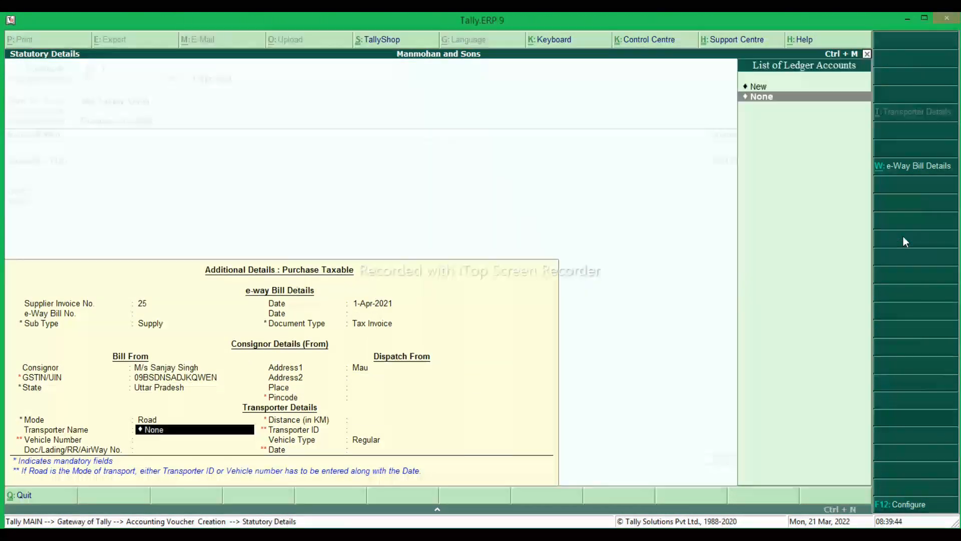
pyautogui.press('Return')
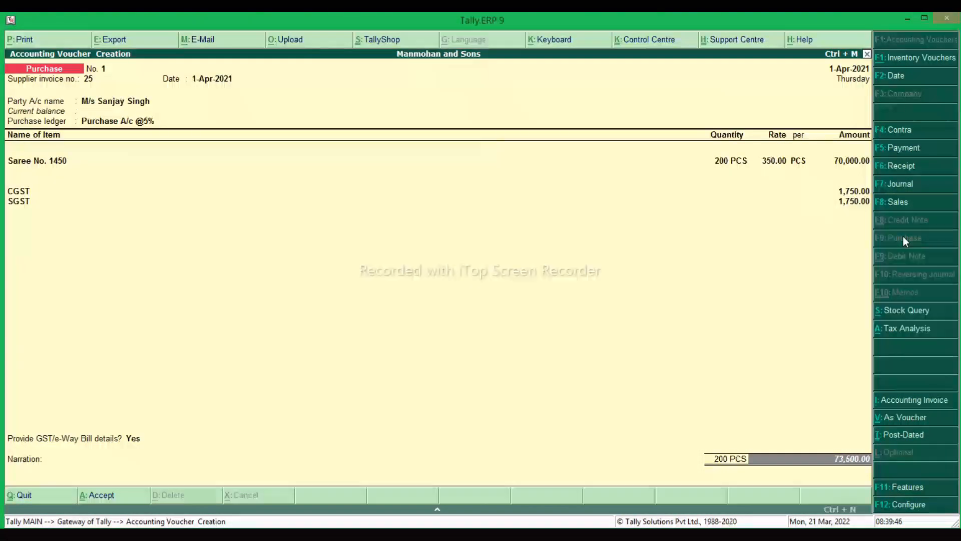
# Step: Allocate the full invoice amount bill-wise as New Ref 25 with a credit period of 25 days
pyautogui.press('Return')
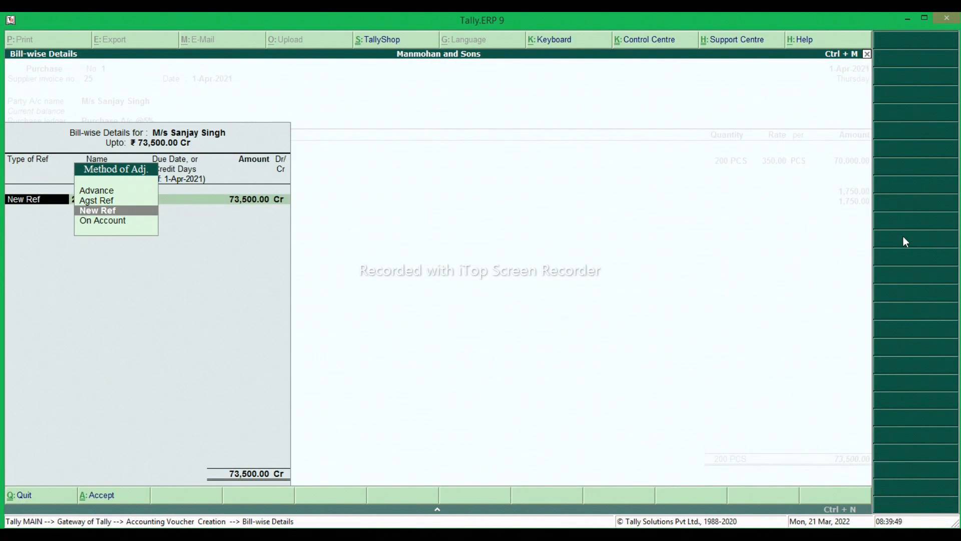
pyautogui.press('Return')
pyautogui.press('Return')
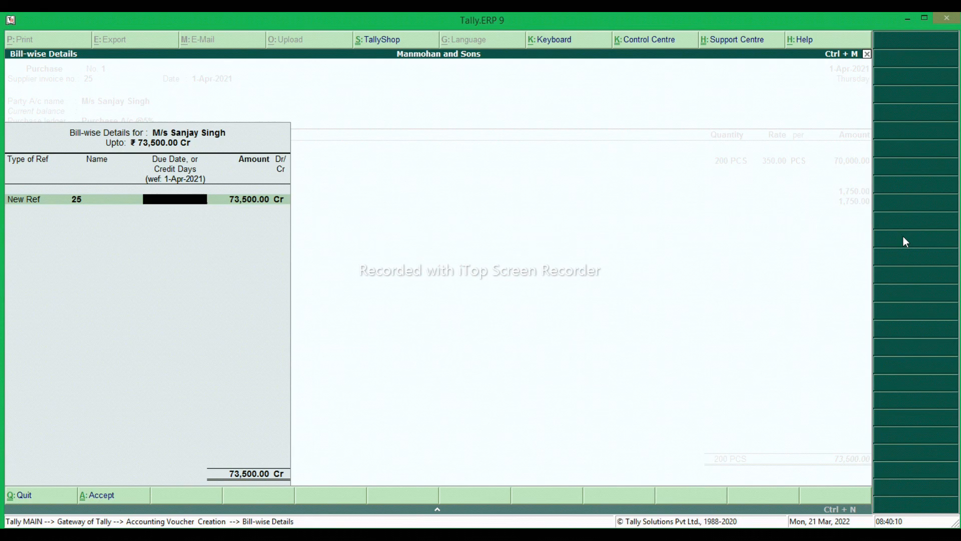
pyautogui.write('30')
pyautogui.press('Return')
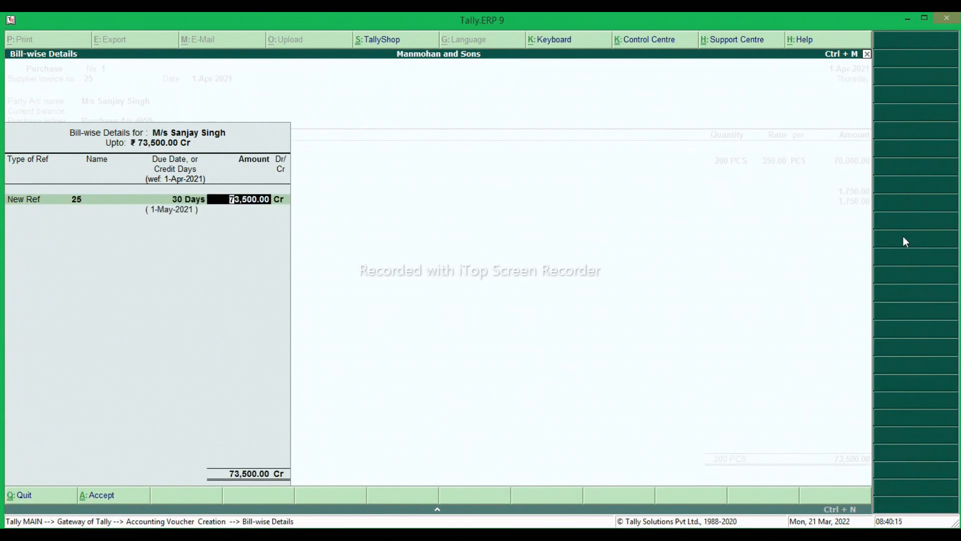
pyautogui.press('BackSpace')
pyautogui.write('25')
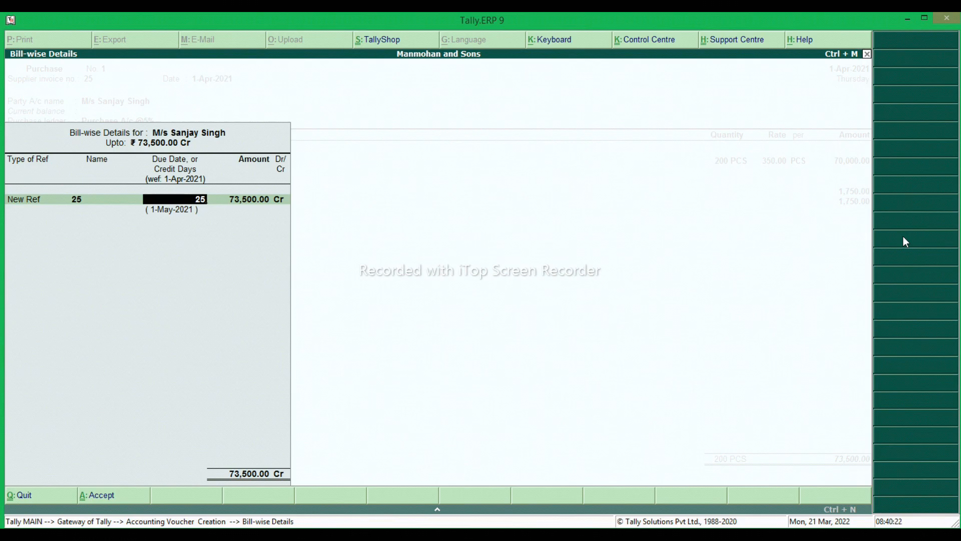
pyautogui.press('Return')
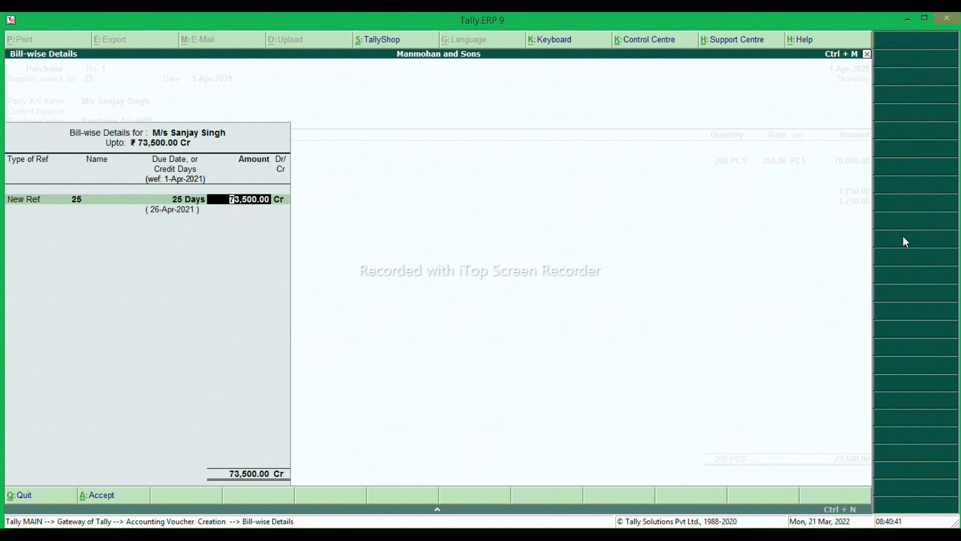
pyautogui.press('Return')
pyautogui.press('Return')
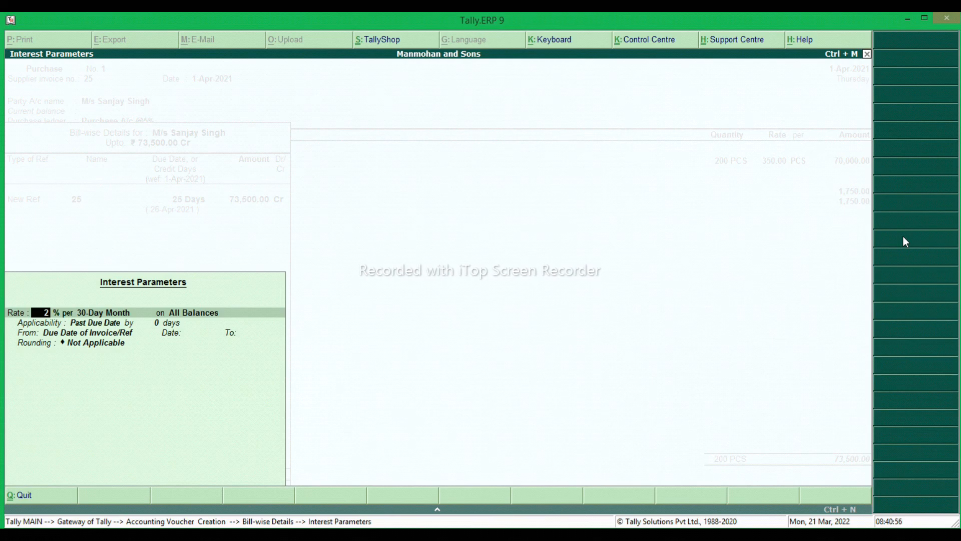
# Step: Accept the bill's interest parameters of 2 % per 30-Day Month on All Balances, applicable Past Due Date by 0 days, without rounding
pyautogui.press('Return')
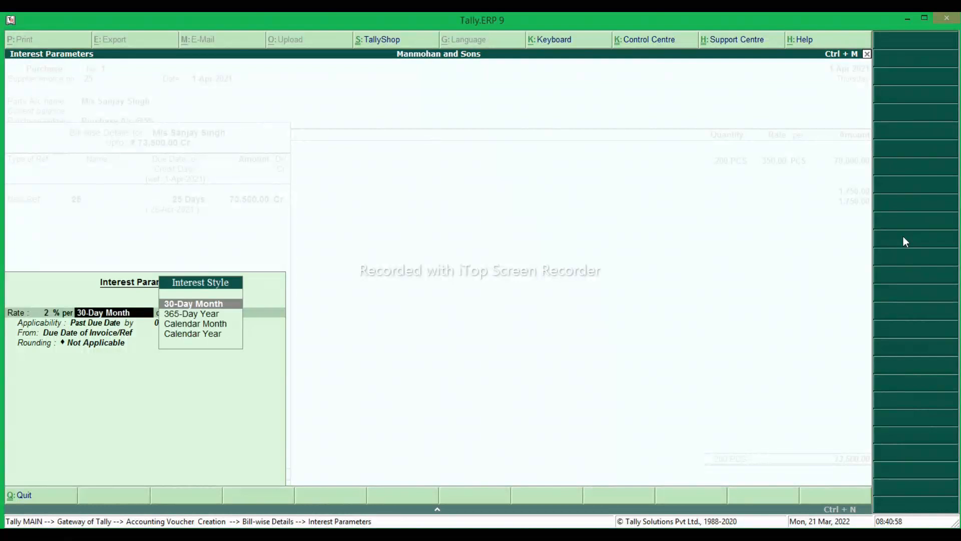
pyautogui.press('Return')
pyautogui.press('Return')
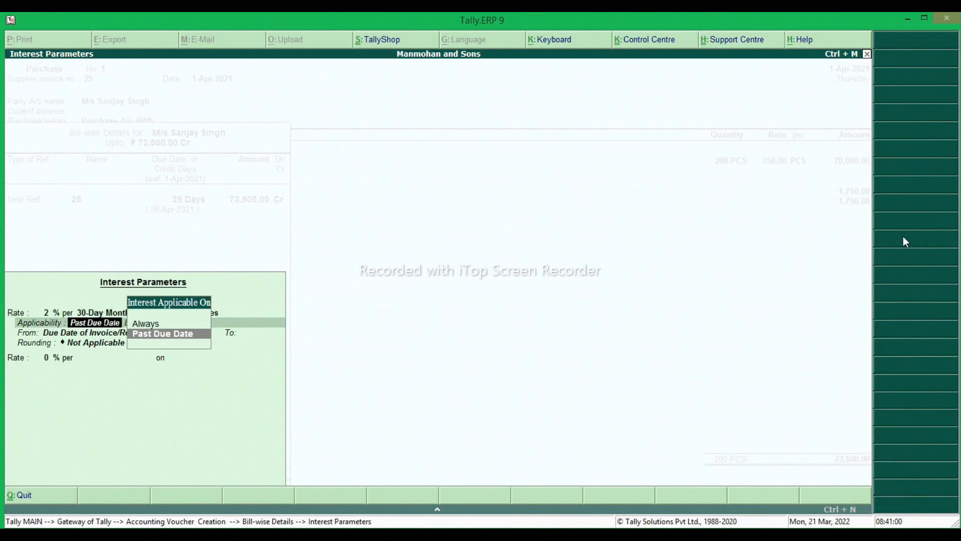
pyautogui.press('Return')
pyautogui.press('Return')
pyautogui.press('Return')
pyautogui.press('Return')
pyautogui.press('Return')
pyautogui.press('Return')
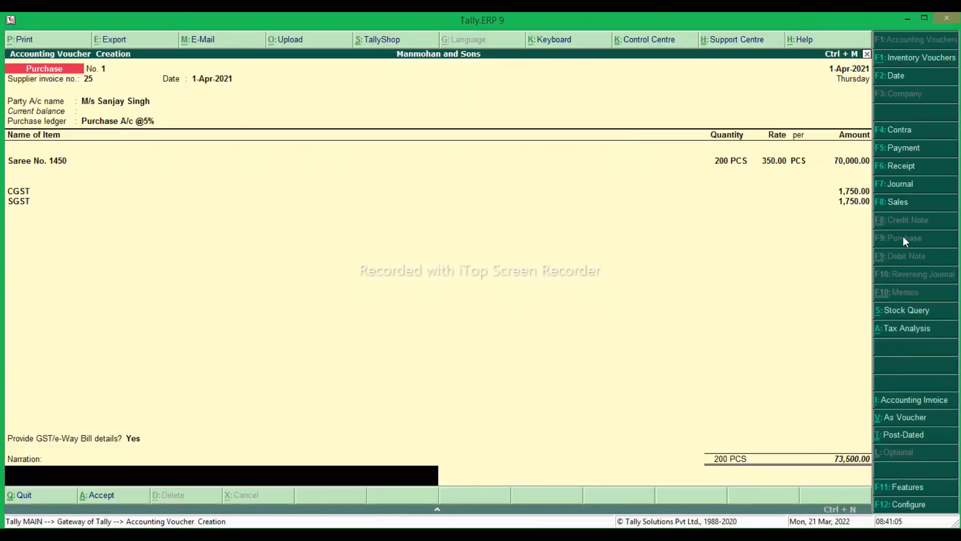
# Step: Save the purchase voucher without a narration and leave voucher entry, returning to the Gateway of Tally
pyautogui.press('Return')
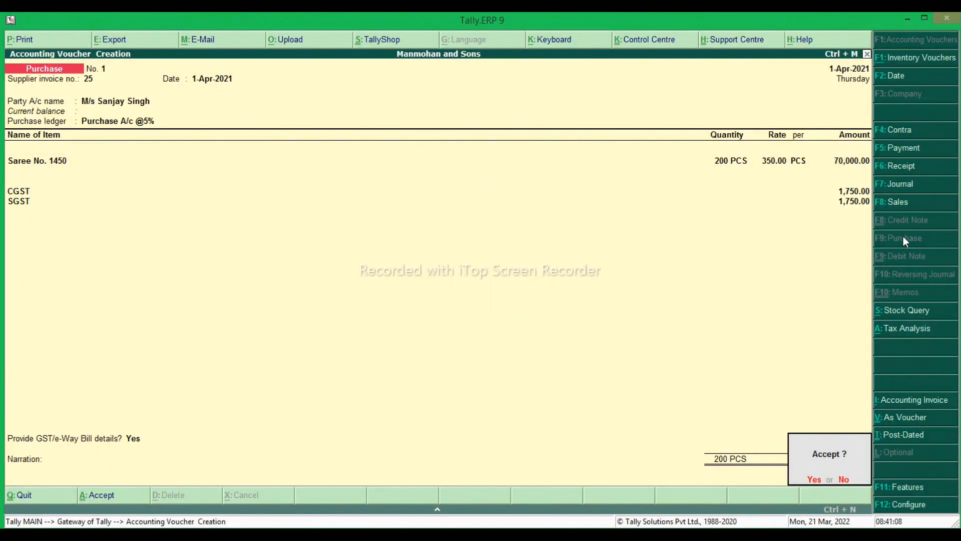
pyautogui.press('Return')
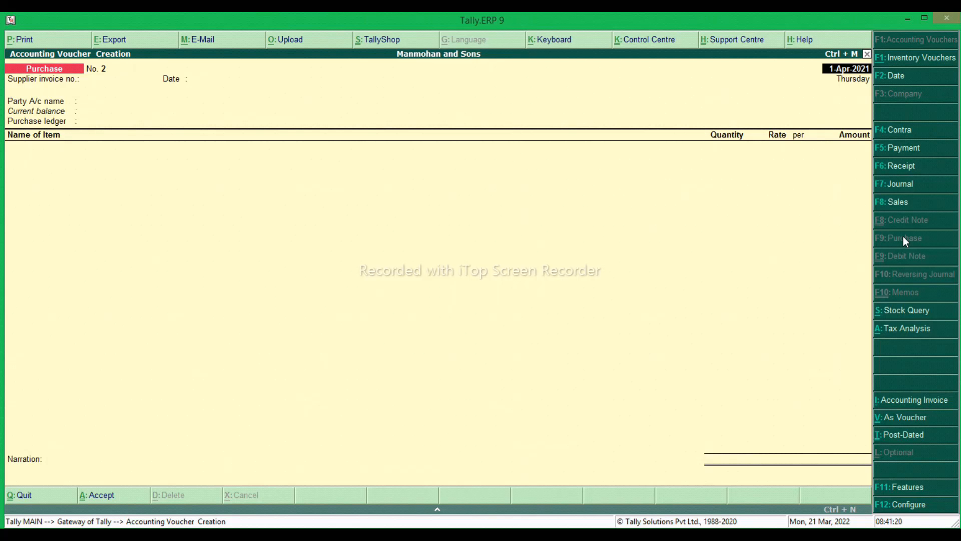
pyautogui.press('Escape')
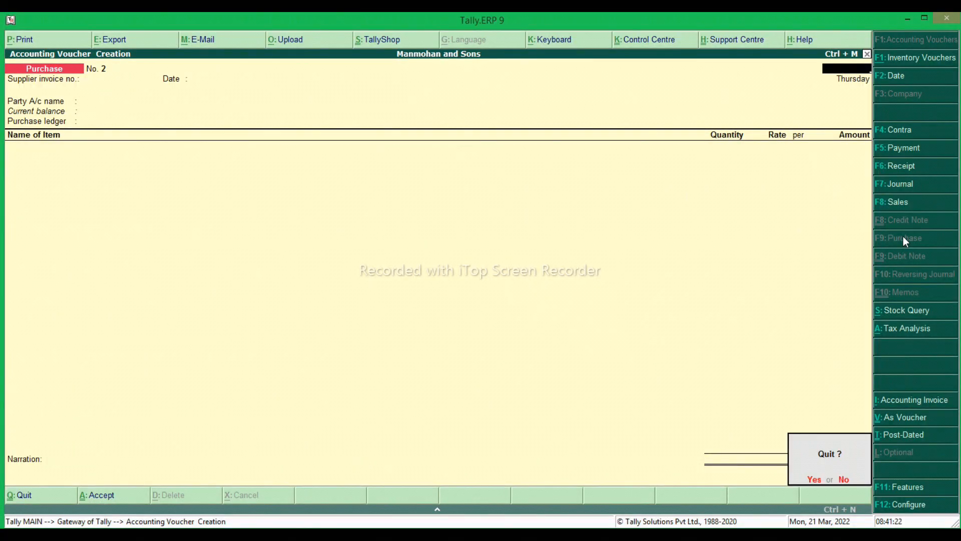
pyautogui.press('y')
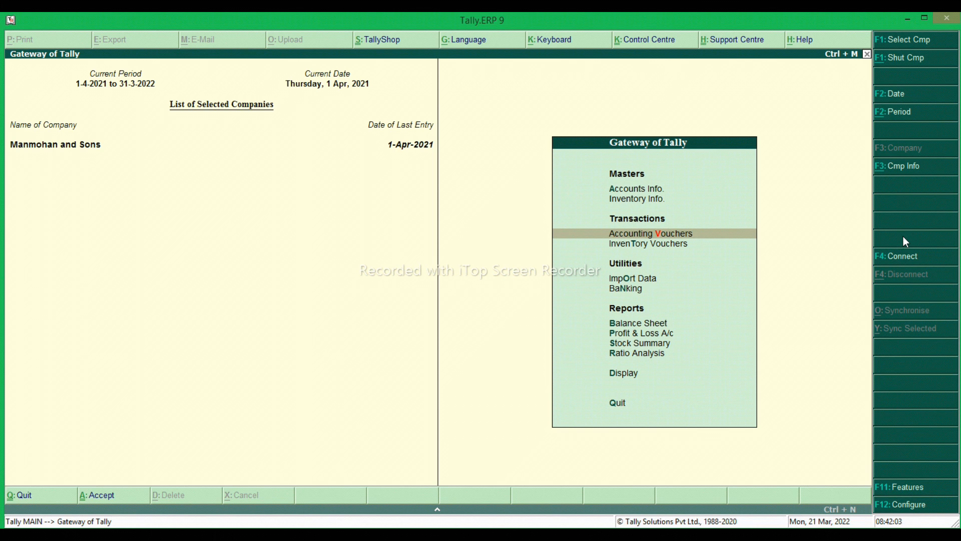
# Step: Open the Interest Calculations reports within the Statements of Accounts
pyautogui.press('Down')
pyautogui.press('Down')
pyautogui.press('Down')
pyautogui.press('Down')
pyautogui.press('Down')
pyautogui.press('Down')
pyautogui.press('Down')
pyautogui.press('Down')
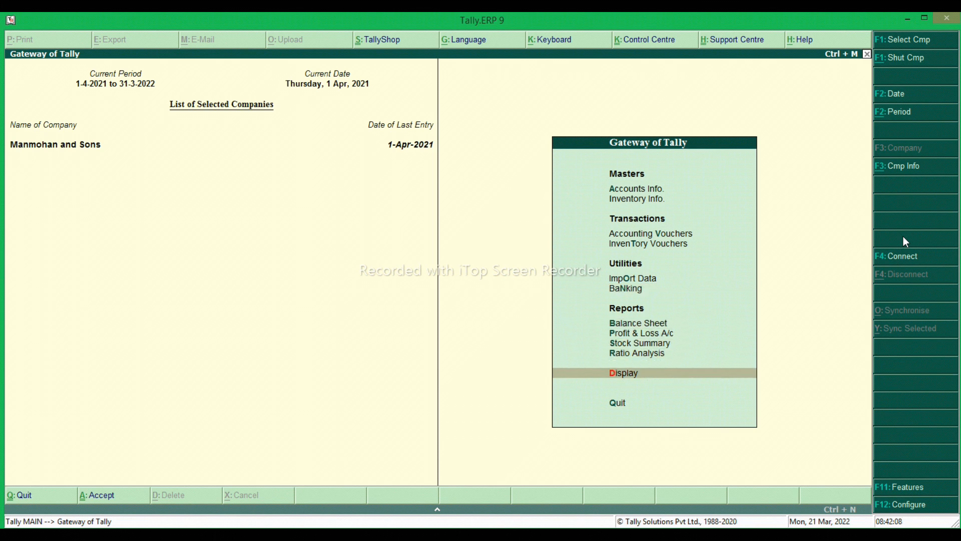
pyautogui.press('Return')
pyautogui.press('Down')
pyautogui.press('Down')
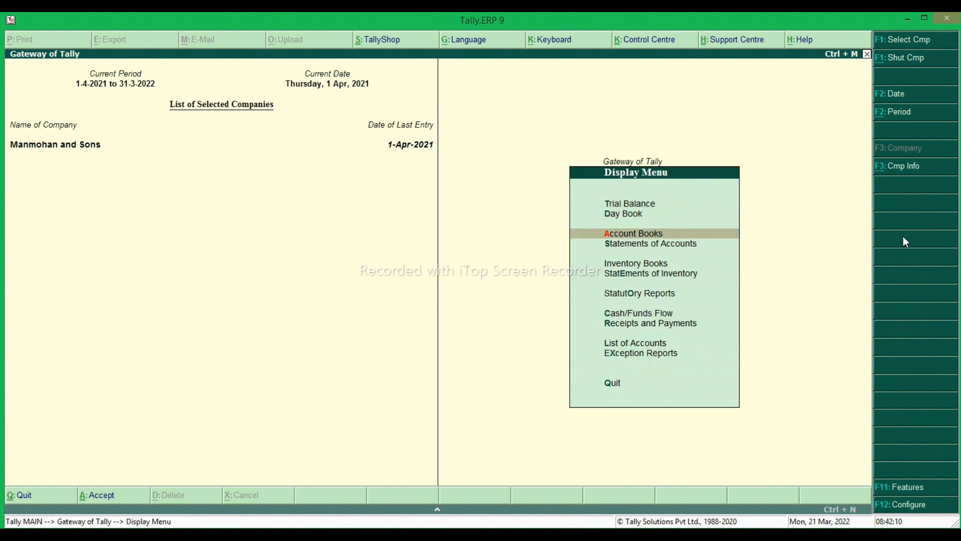
pyautogui.press('Down')
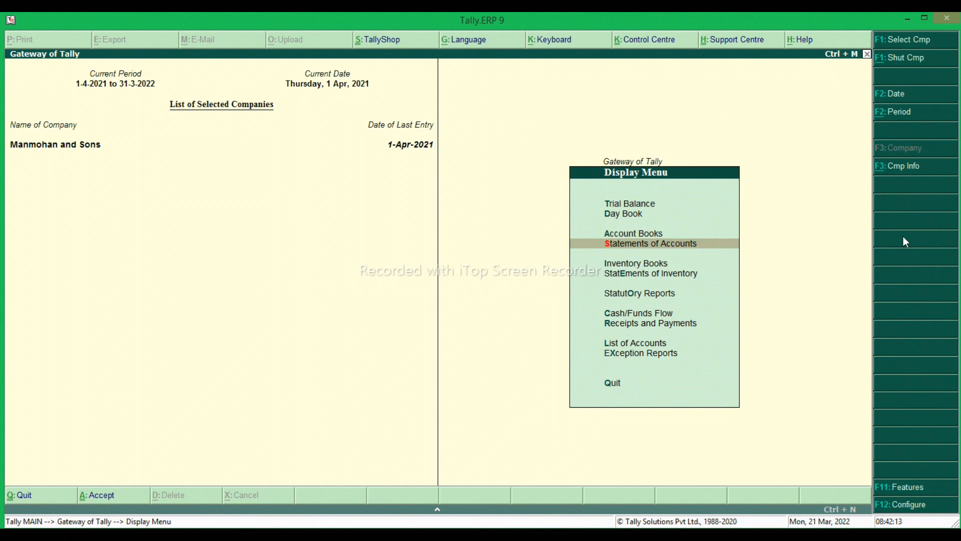
pyautogui.press('Return')
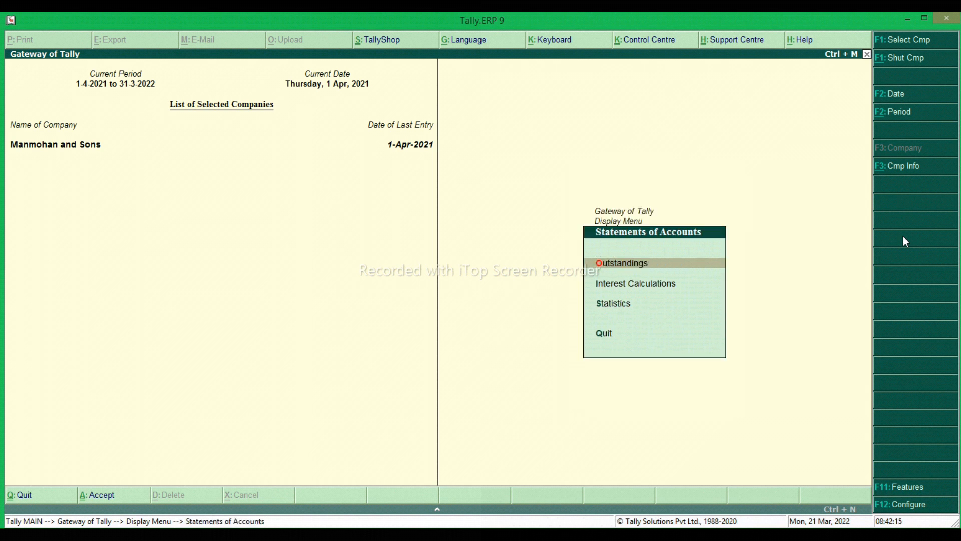
pyautogui.press('Down')
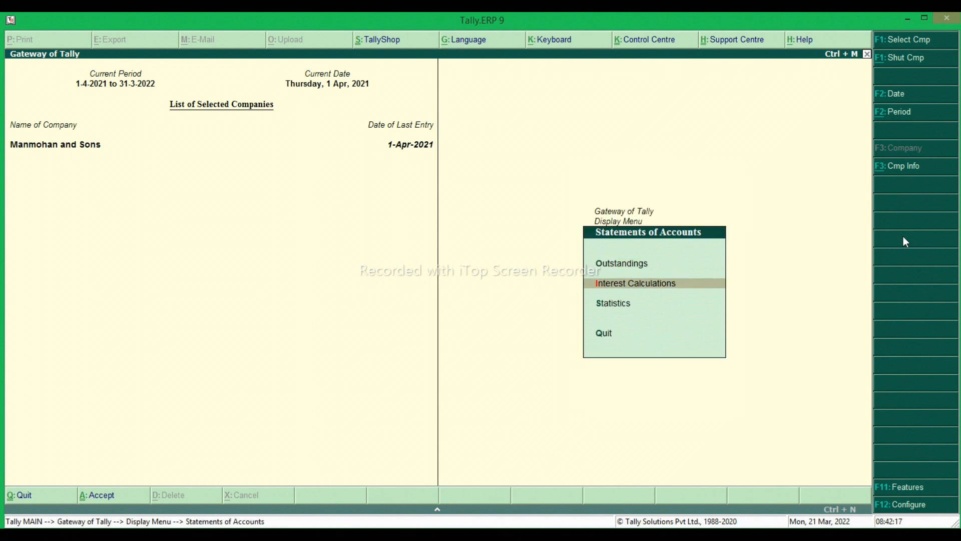
pyautogui.press('Return')
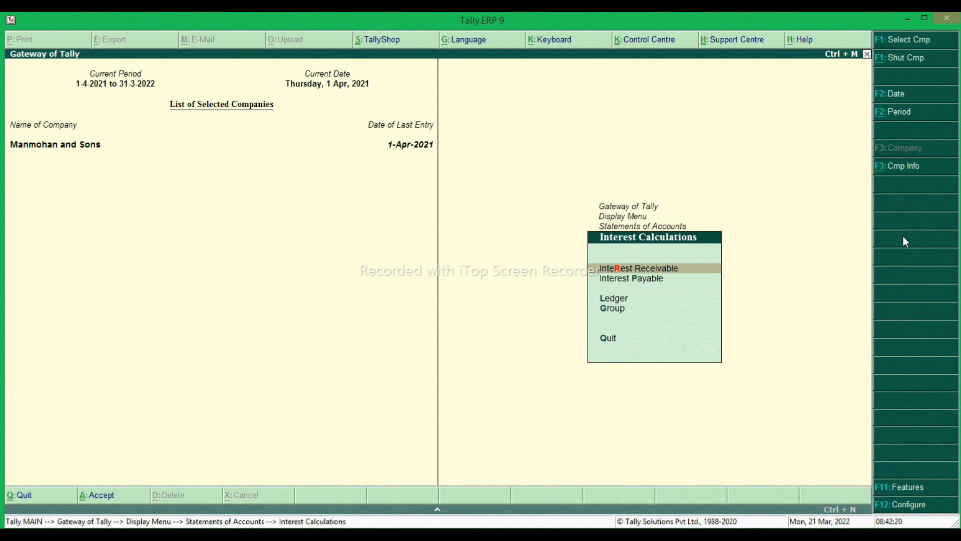
# Step: Display the ledger-wise interest report for the supplier's ledger
pyautogui.press('Down')
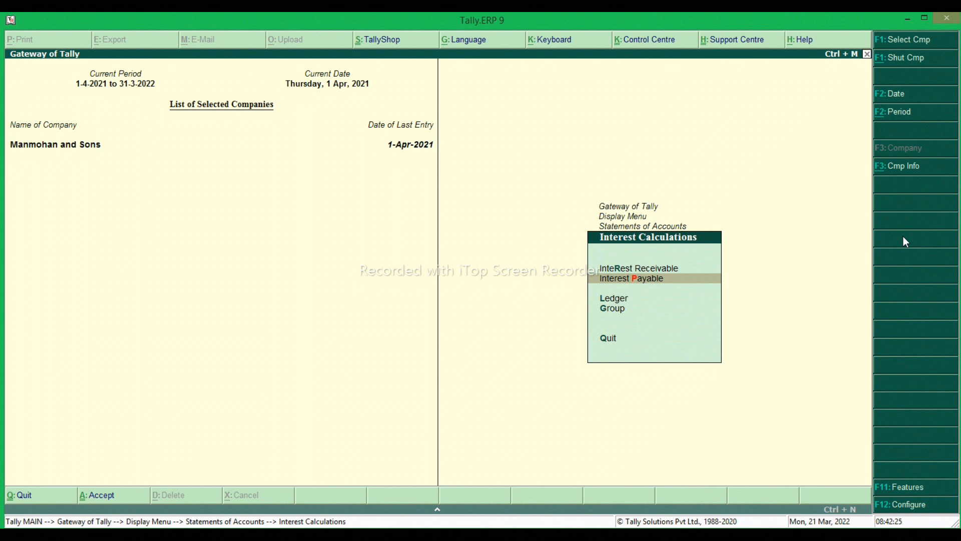
pyautogui.press('Down')
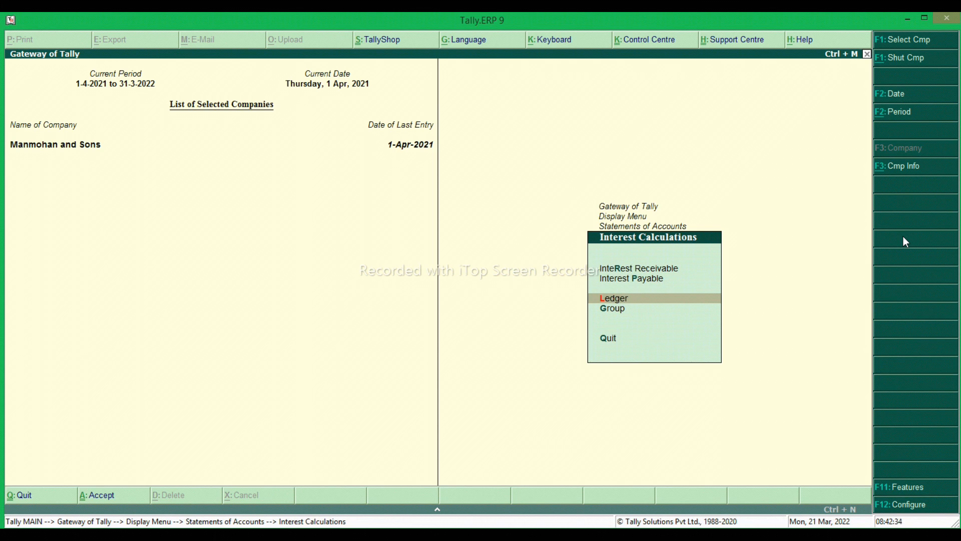
pyautogui.press('Return')
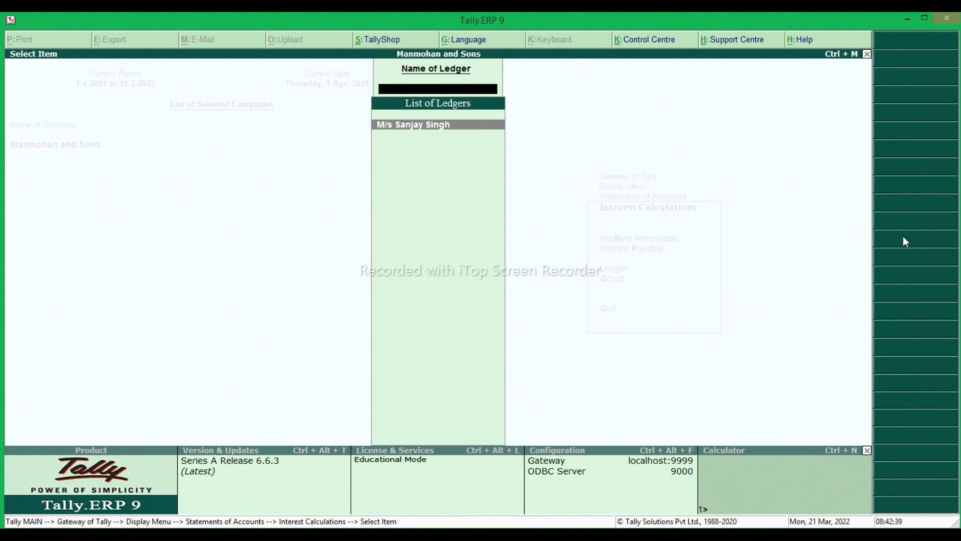
pyautogui.press('Return')
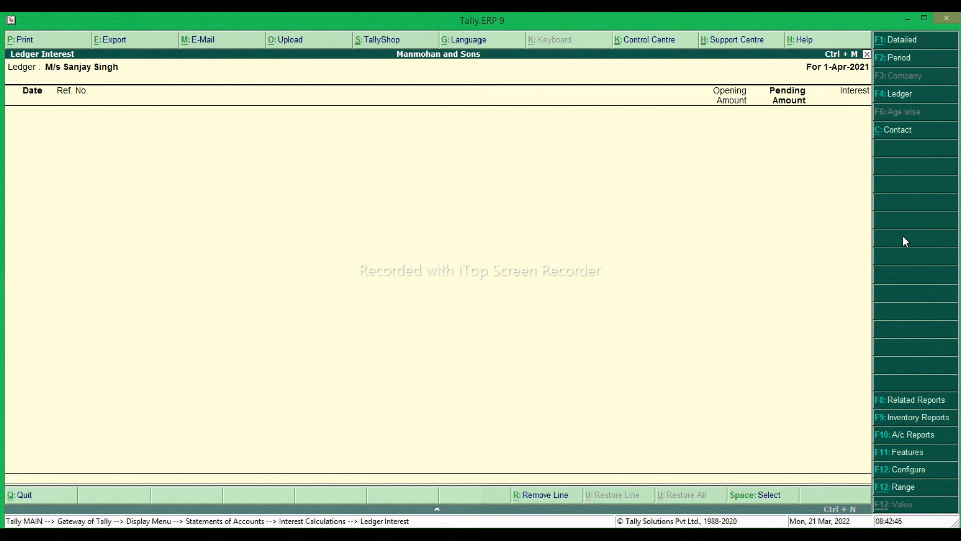
# Step: Set the ledger interest report's period from 1-4-2021 to 1-5-2021
pyautogui.press('F2')
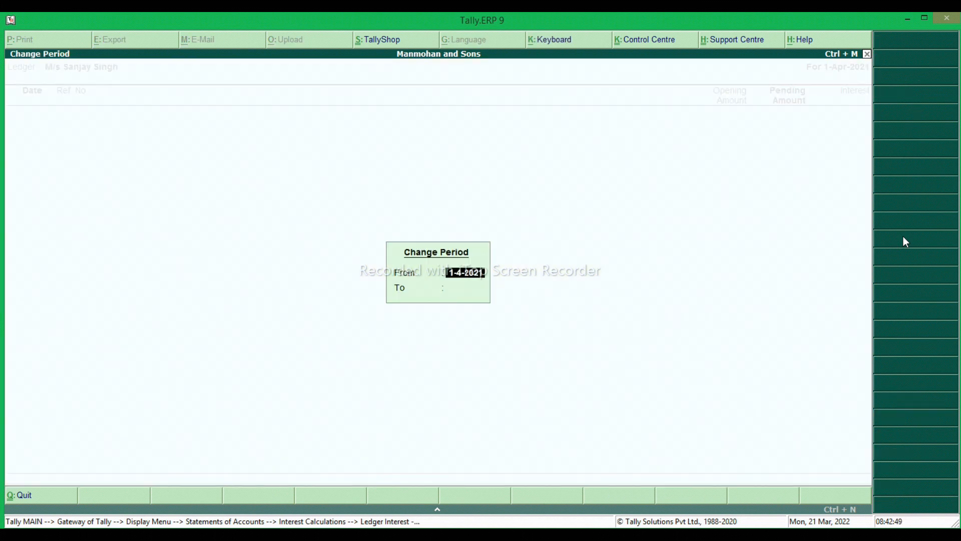
pyautogui.press('Return')
pyautogui.write('1.')
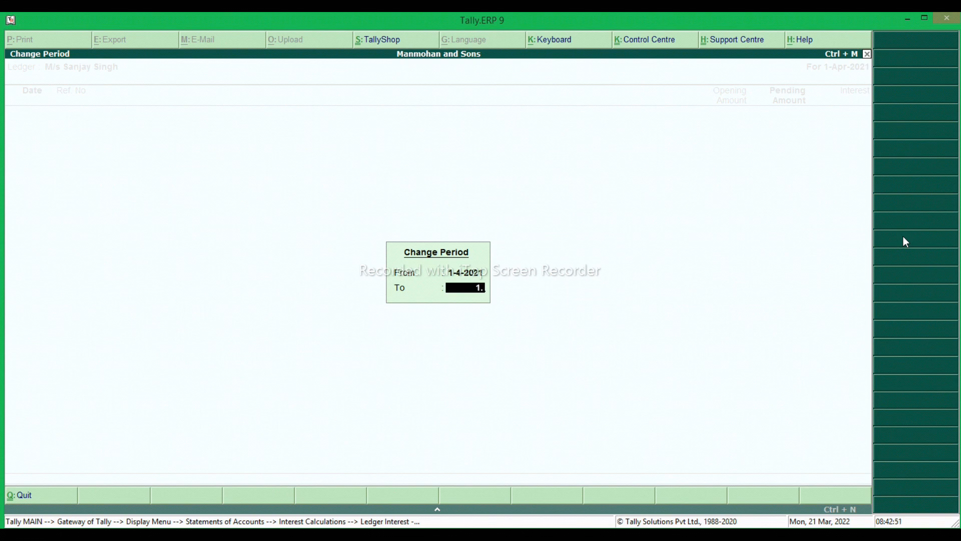
pyautogui.write('5')
pyautogui.press('Return')
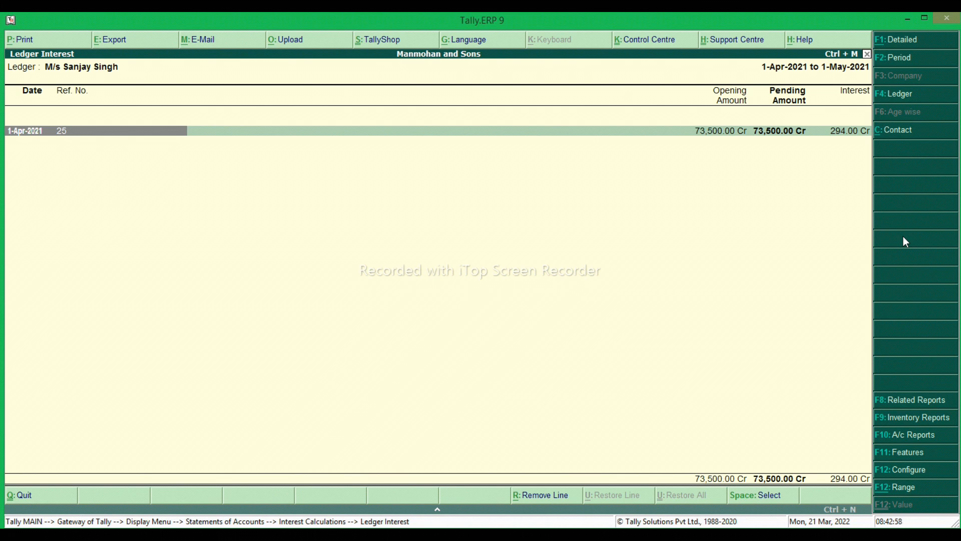
# Step: Show the detailed interest breakdown for the supplier's bill and leave the report, returning to the Gateway of Tally
pyautogui.hotkey('alt', 'F1')
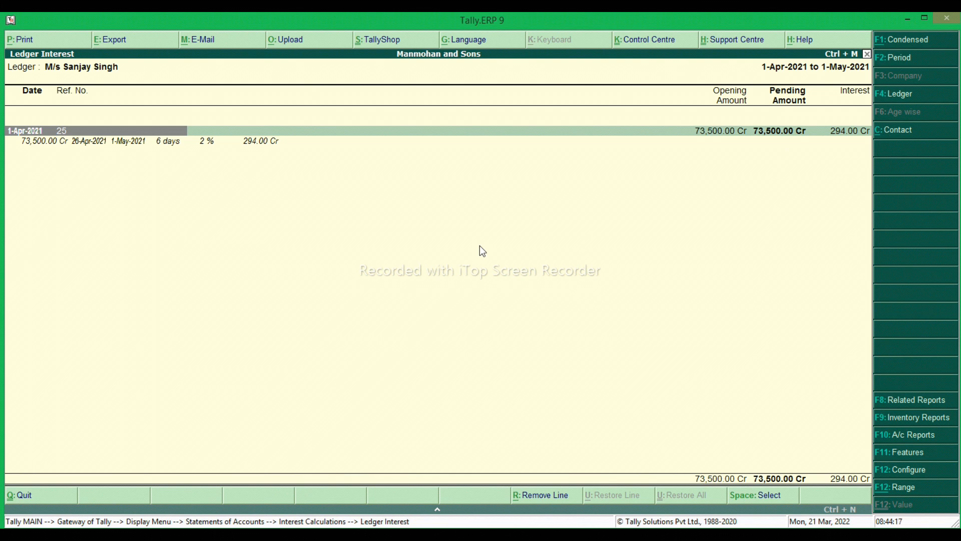
pyautogui.press('Escape')
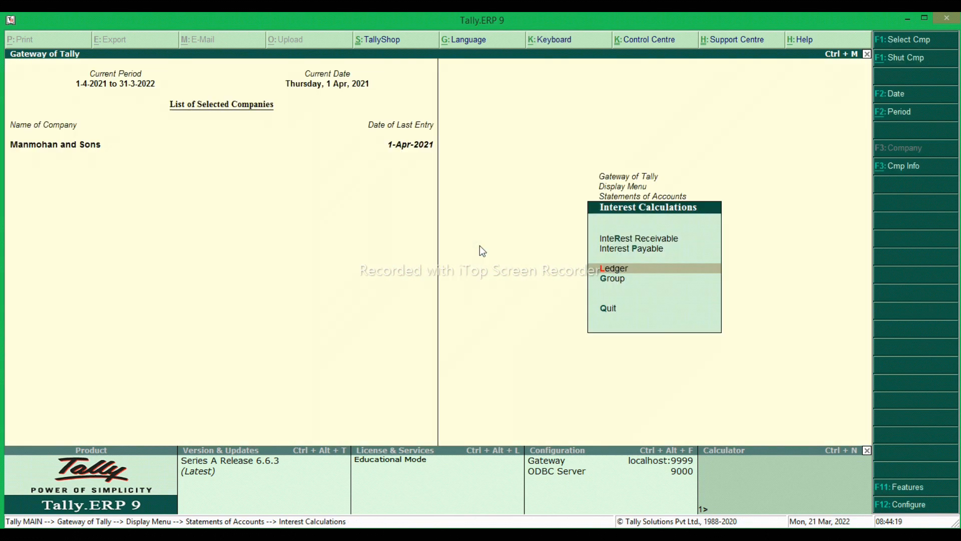
pyautogui.press('Escape')
pyautogui.press('Escape')
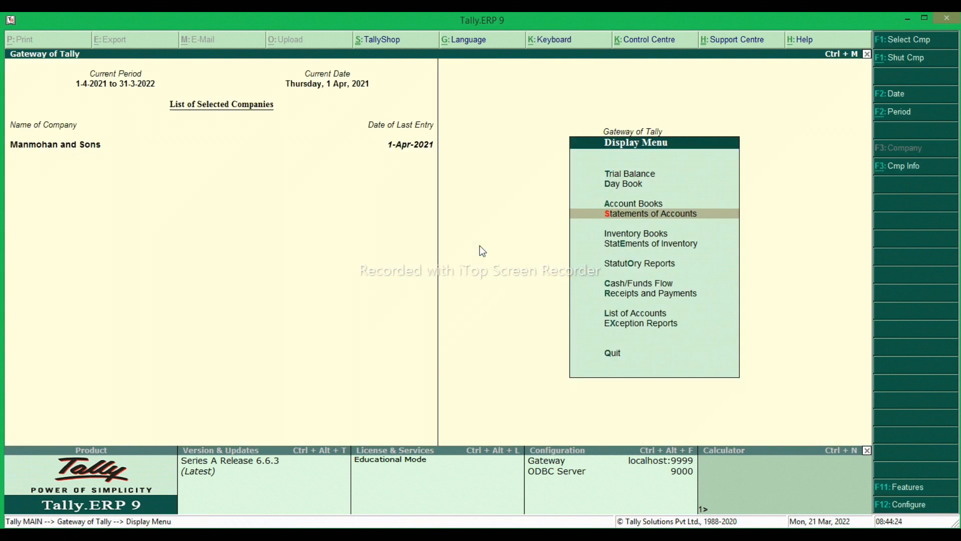
pyautogui.press('Escape')
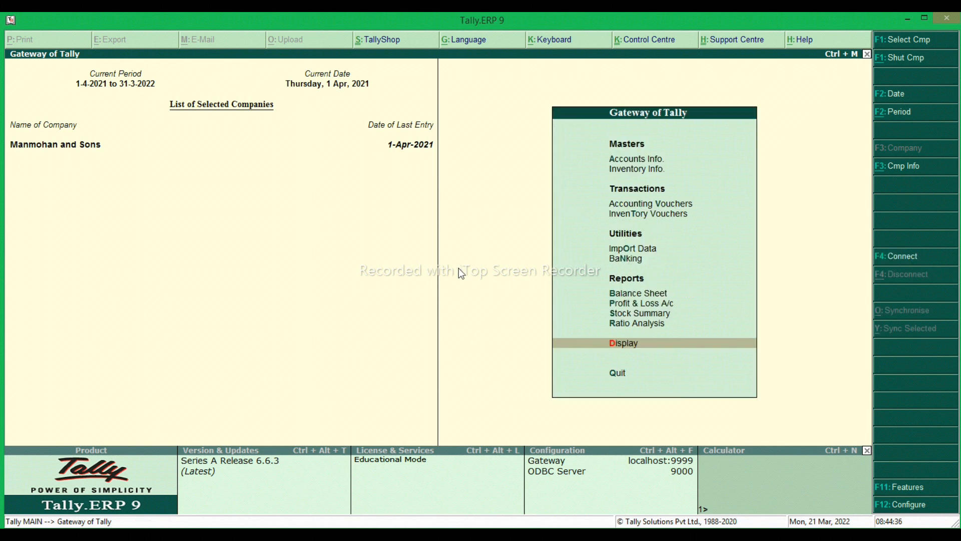